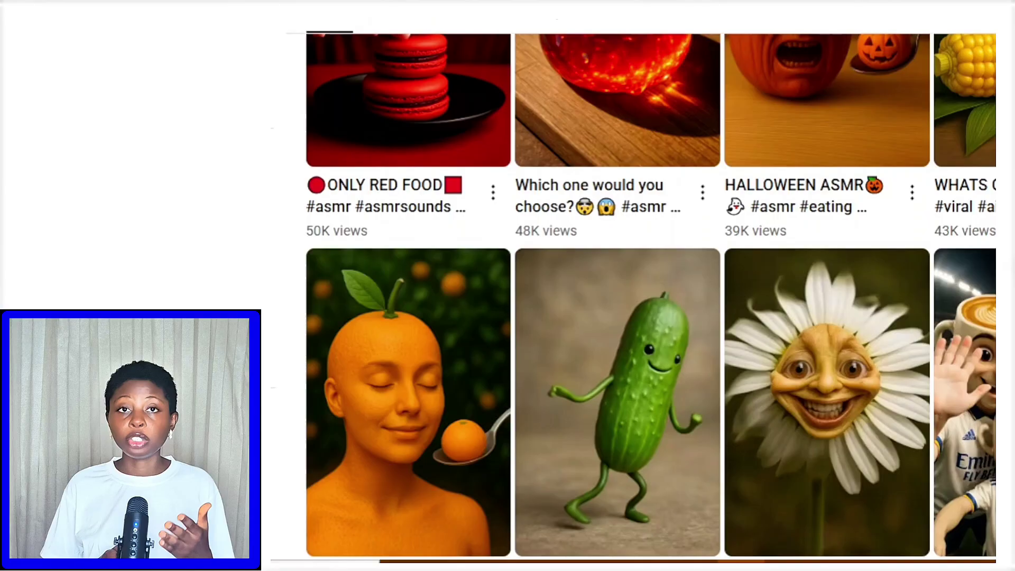
Scroll down through the YouTube grid of AI fruit and food shorts.
{"action": "scroll", "coordinate": [650, 296], "scroll_direction": "down", "scroll_amount": 5}
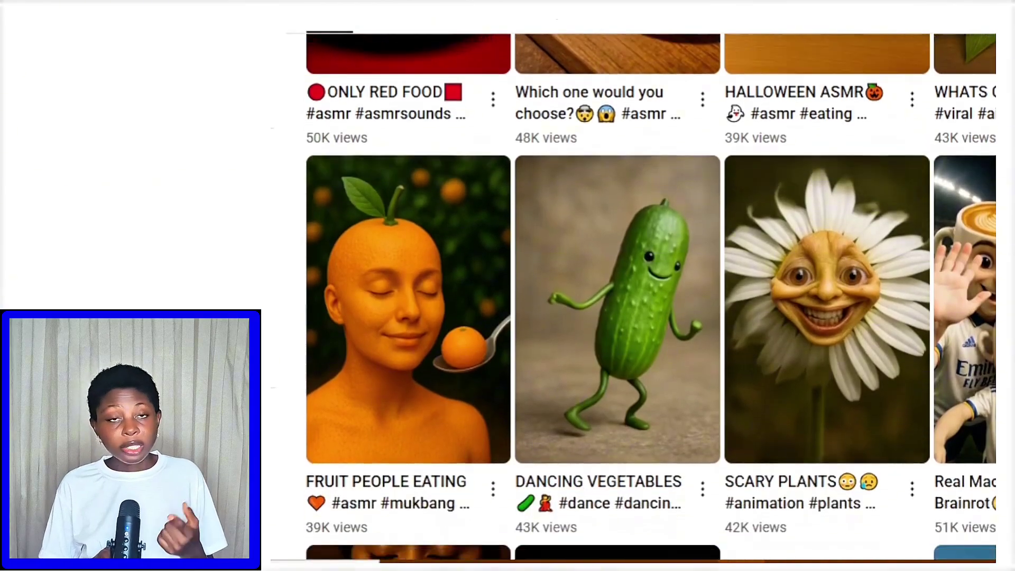
{"action": "scroll", "coordinate": [650, 296], "scroll_direction": "down", "scroll_amount": 10}
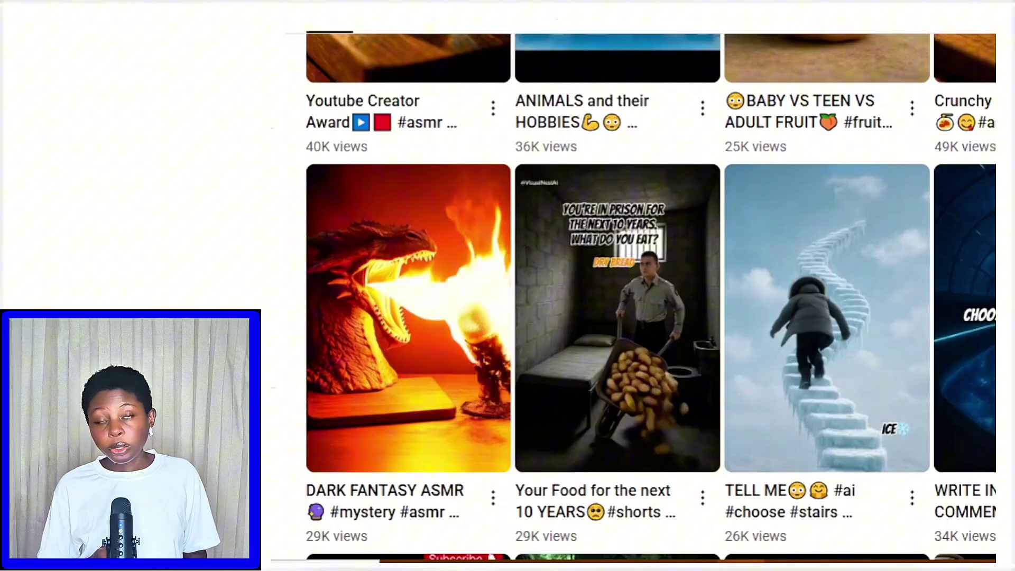
{"action": "scroll", "coordinate": [650, 296], "scroll_direction": "down", "scroll_amount": 5}
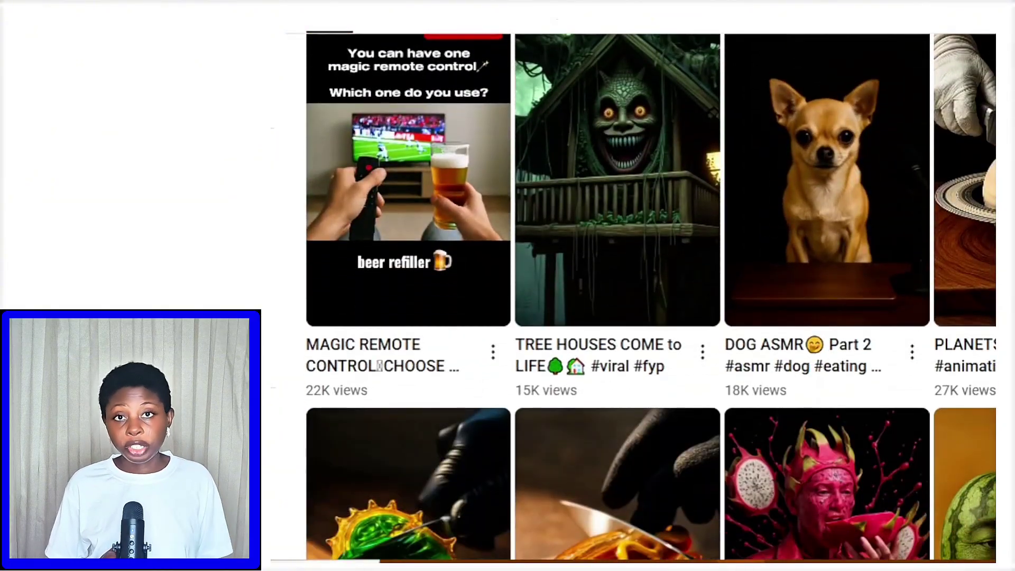
{"action": "scroll", "coordinate": [650, 296], "scroll_direction": "down", "scroll_amount": 5}
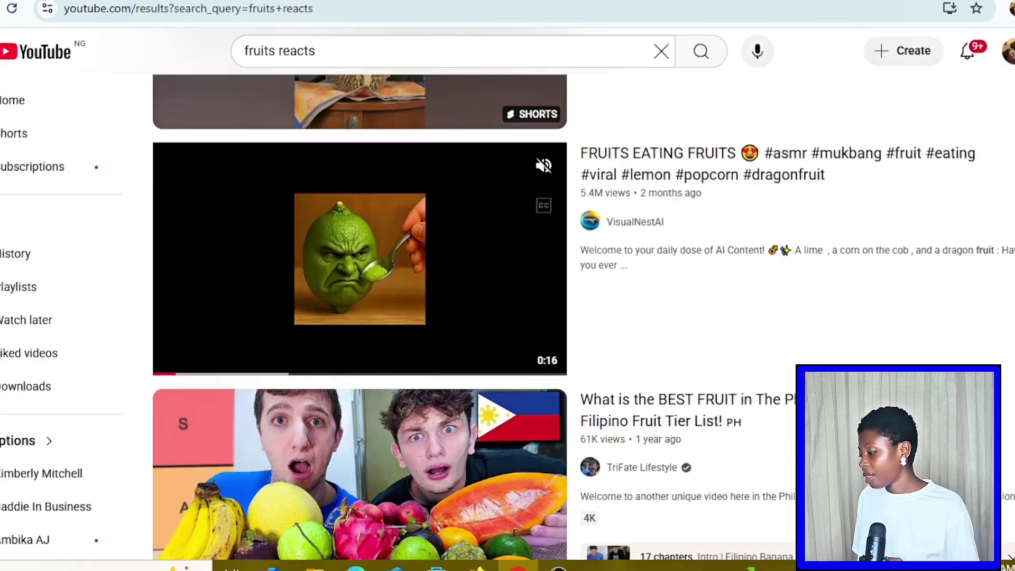
Open the 'Orange Baby's Sour Surprise' short, pause it, and show its description panel.
{"action": "scroll", "coordinate": [360, 318], "scroll_direction": "down", "scroll_amount": 10}
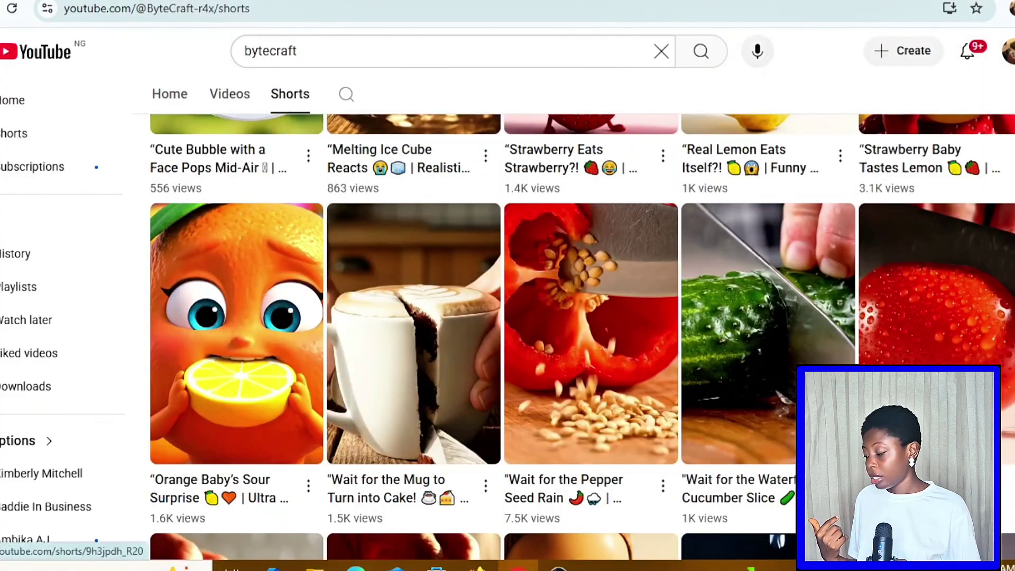
{"action": "left_click", "coordinate": [634, 328]}
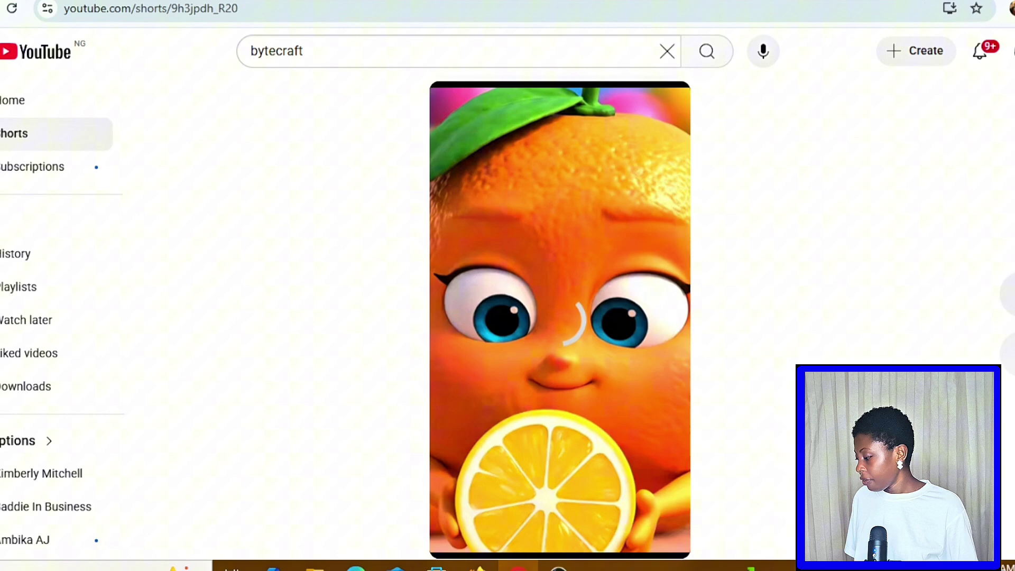
{"action": "left_click", "coordinate": [460, 108]}
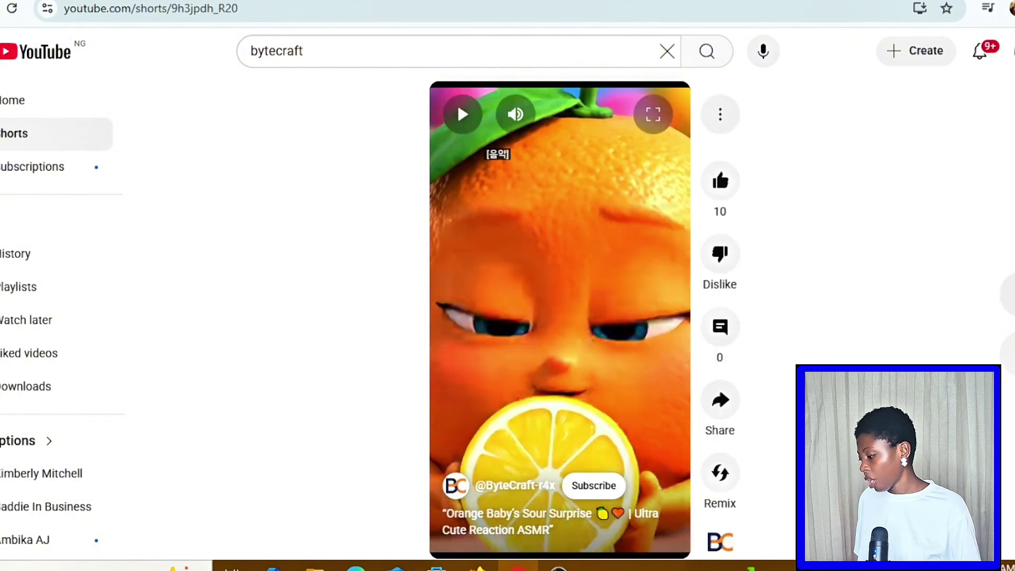
{"action": "left_click", "coordinate": [720, 114]}
{"action": "left_click", "coordinate": [772, 155]}
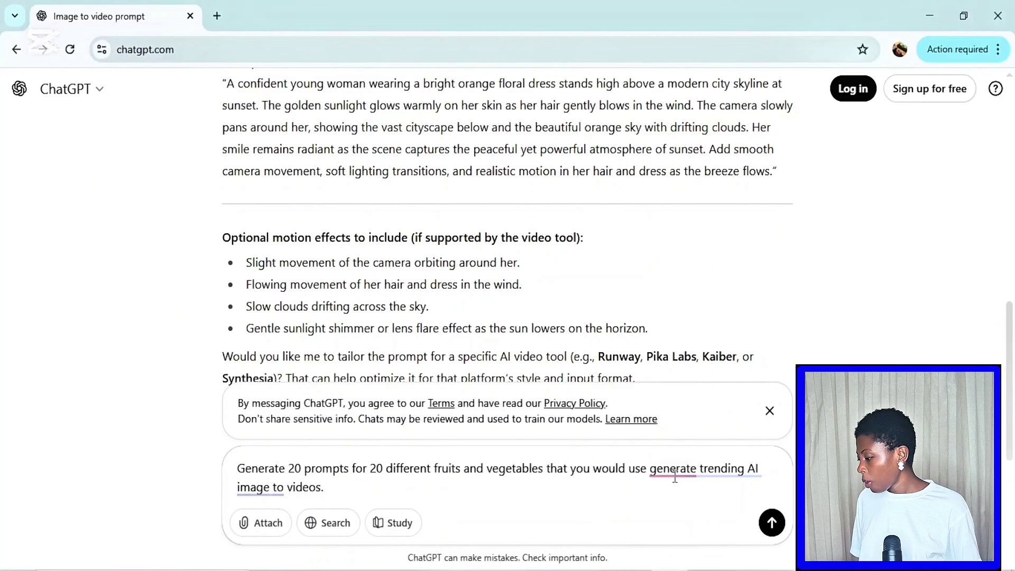
Accept Grammarly's fix and send the request for 20 fruit and vegetable video prompts.
{"action": "left_click", "coordinate": [675, 478]}
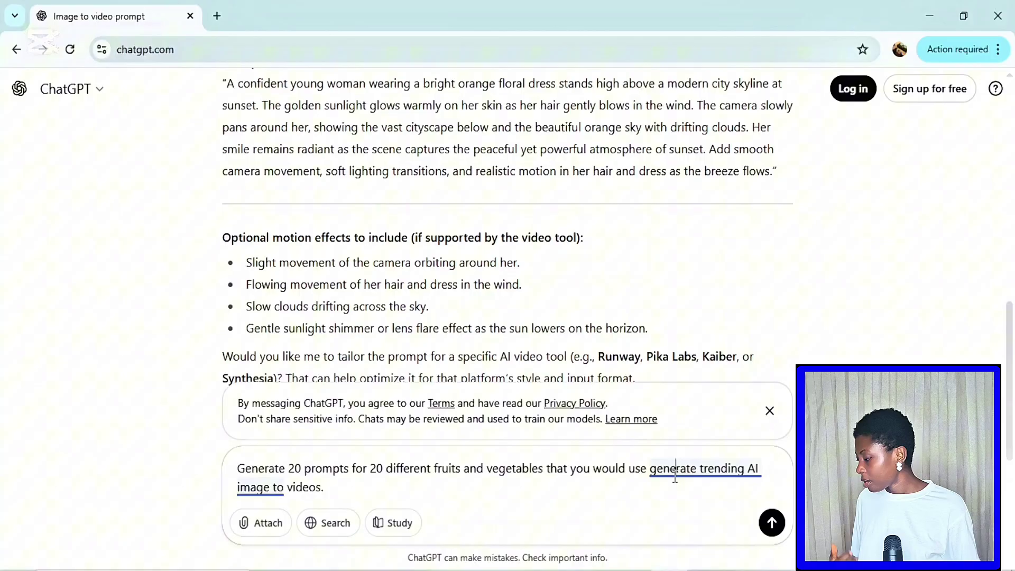
{"action": "mouse_move", "coordinate": [693, 463]}
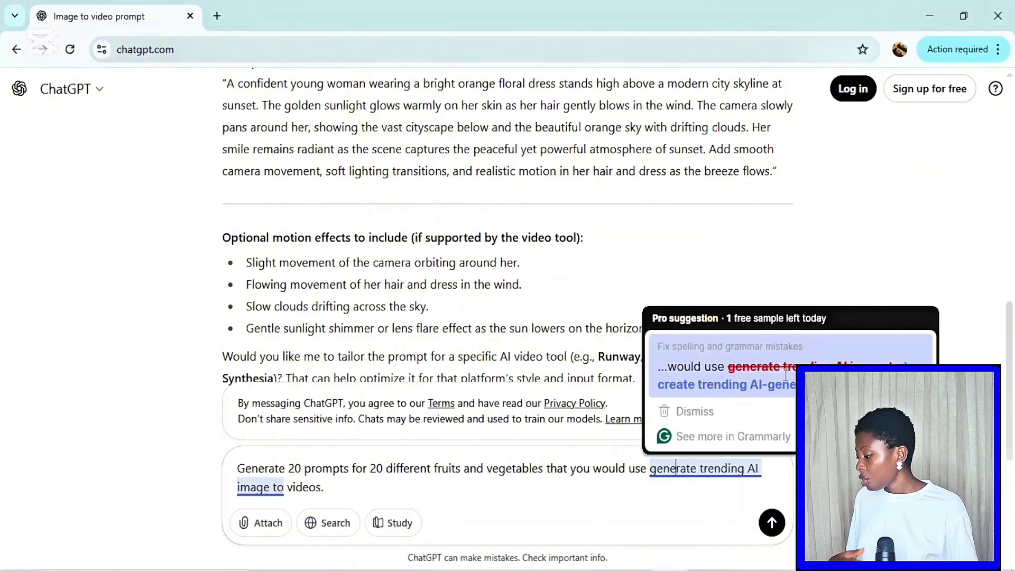
{"action": "left_click", "coordinate": [769, 395]}
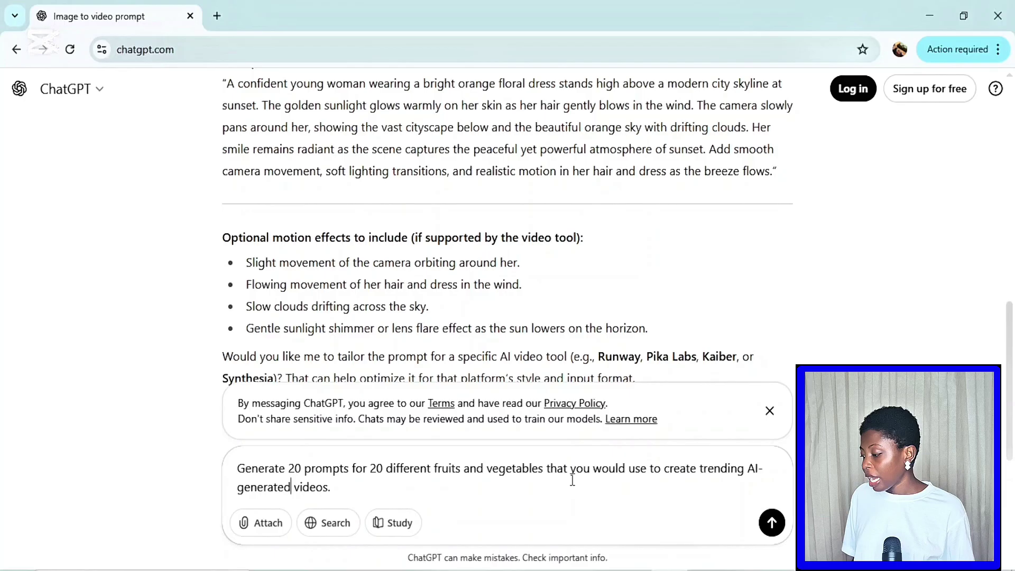
{"action": "left_click", "coordinate": [769, 533]}
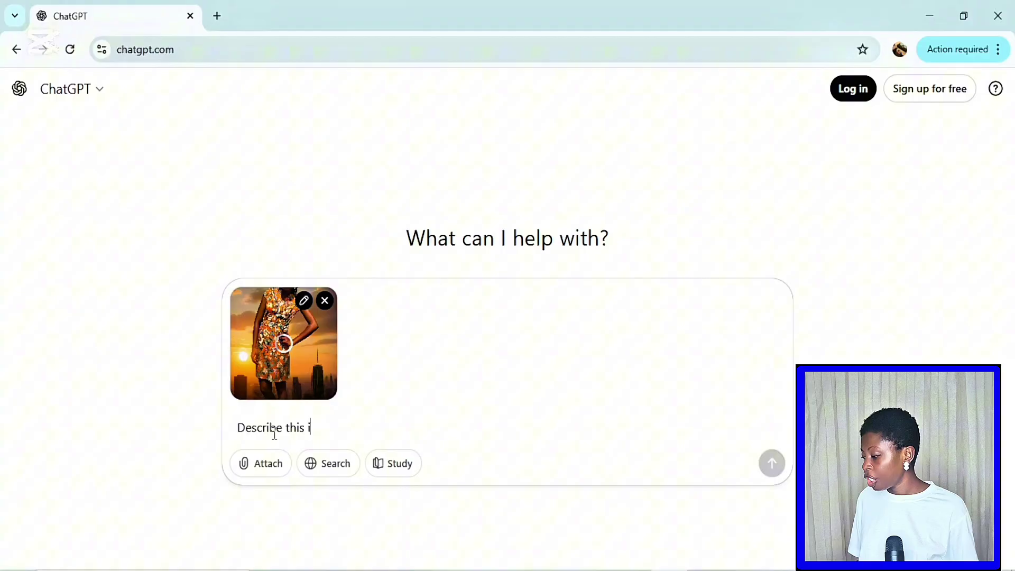
Send the request to turn the attached sunset dress image into a video prompt.
{"action": "type", "text": "mage with a prompt to convert this image in video with an"}
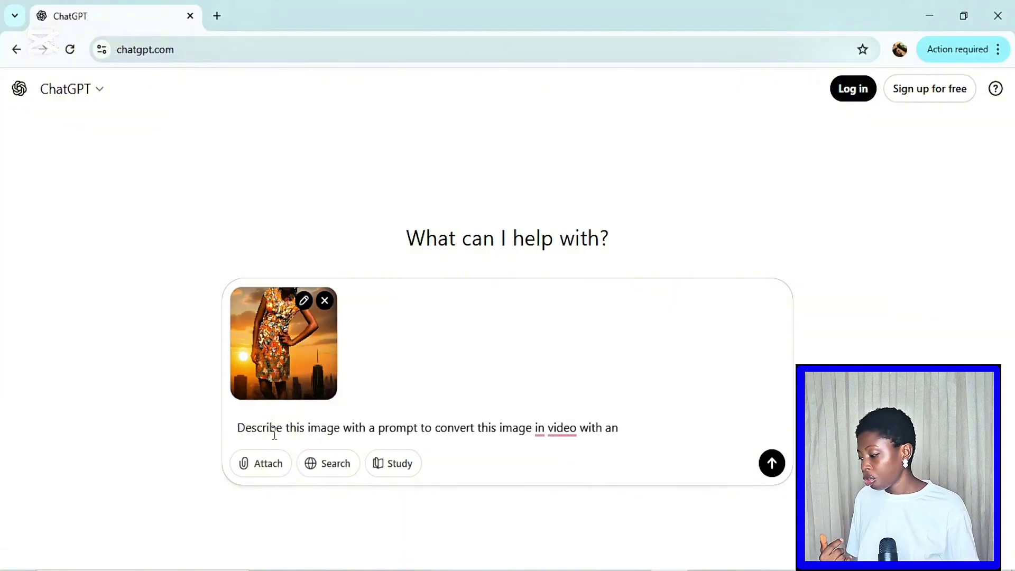
{"action": "type", "text": "r."}
{"action": "key", "text": "ctrl+a"}
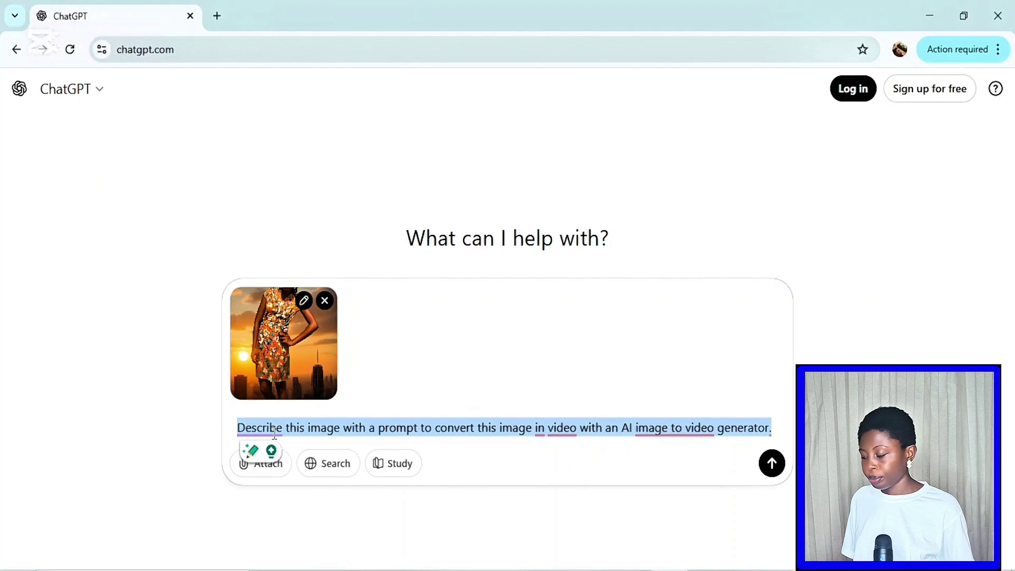
{"action": "key", "text": "Return"}
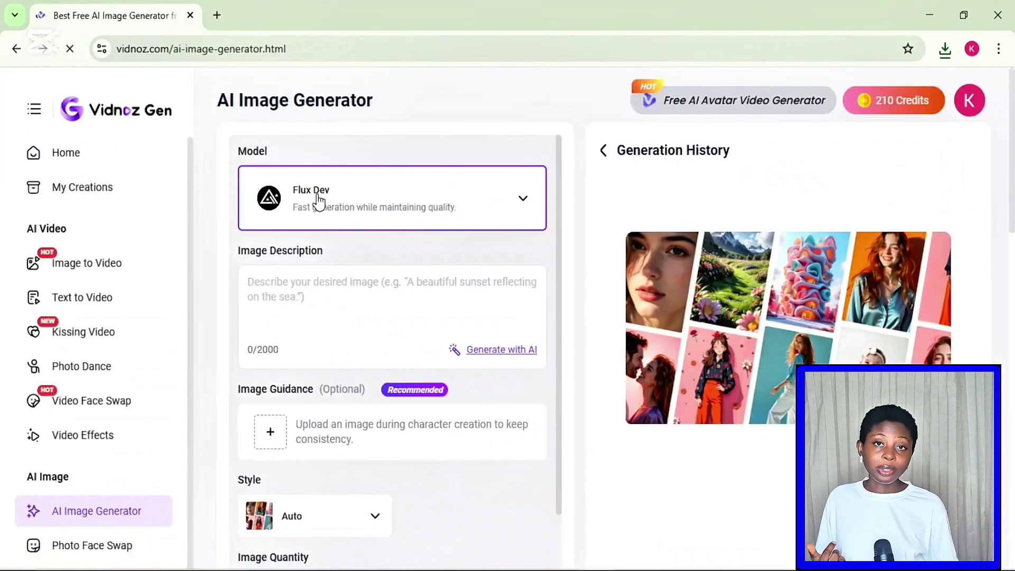
Keep Flux Dev and enter 'An adorable orange-shaped baby' as the image description.
{"action": "left_click", "coordinate": [324, 211]}
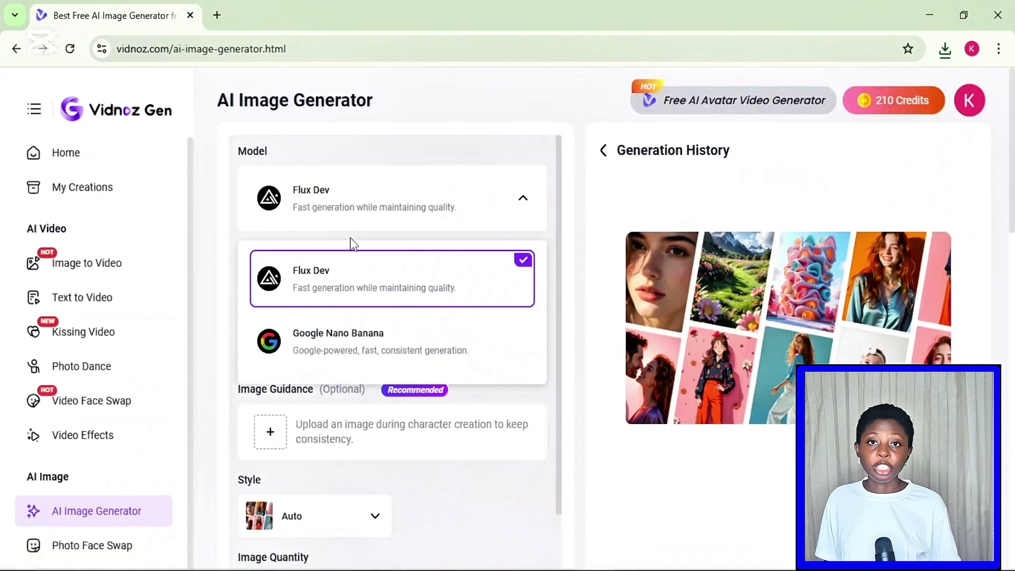
{"action": "left_click", "coordinate": [368, 281]}
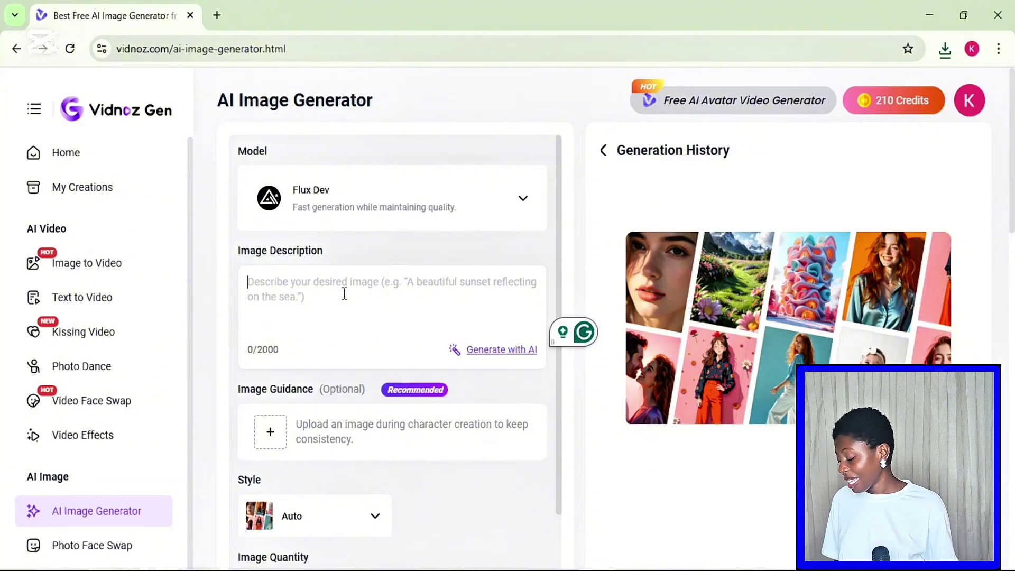
{"action": "type", "text": "orange"}
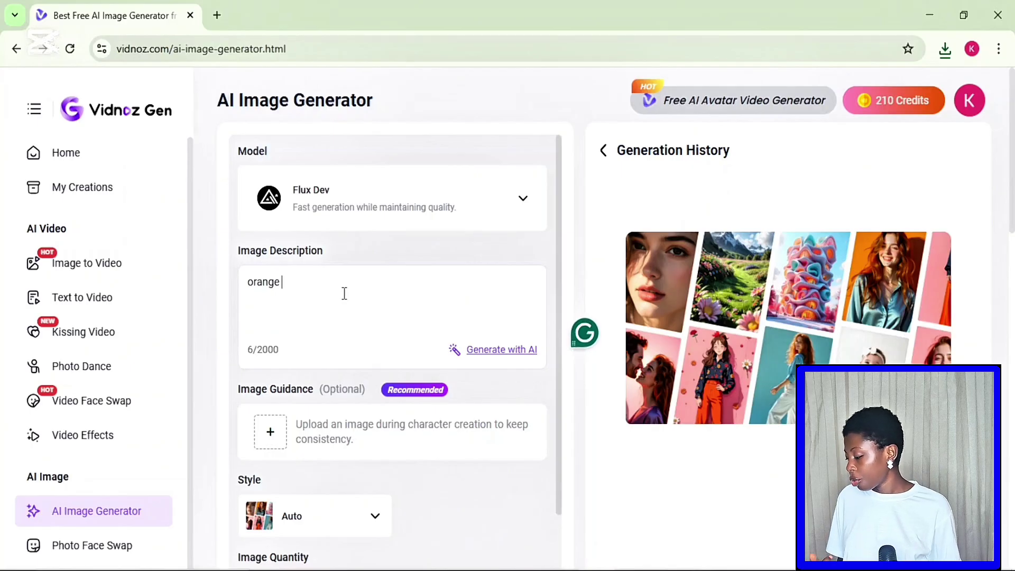
{"action": "key", "text": "BackSpace"}
{"action": "key", "text": "BackSpace"}
{"action": "key", "text": "BackSpace"}
{"action": "key", "text": "BackSpace"}
{"action": "key", "text": "BackSpace"}
{"action": "key", "text": "BackSpace"}
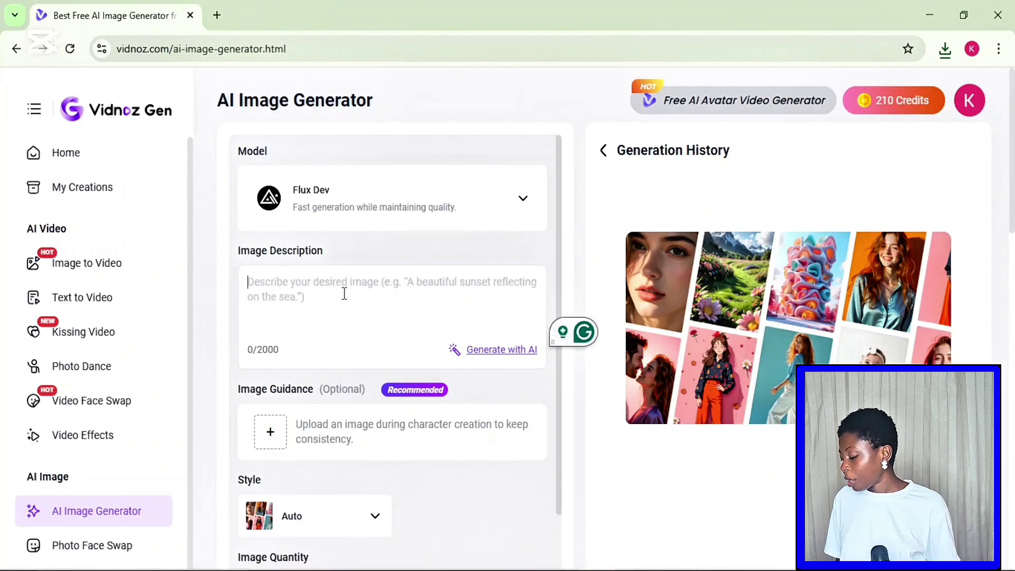
{"action": "type", "text": "An adorable orange-shaped baby"}
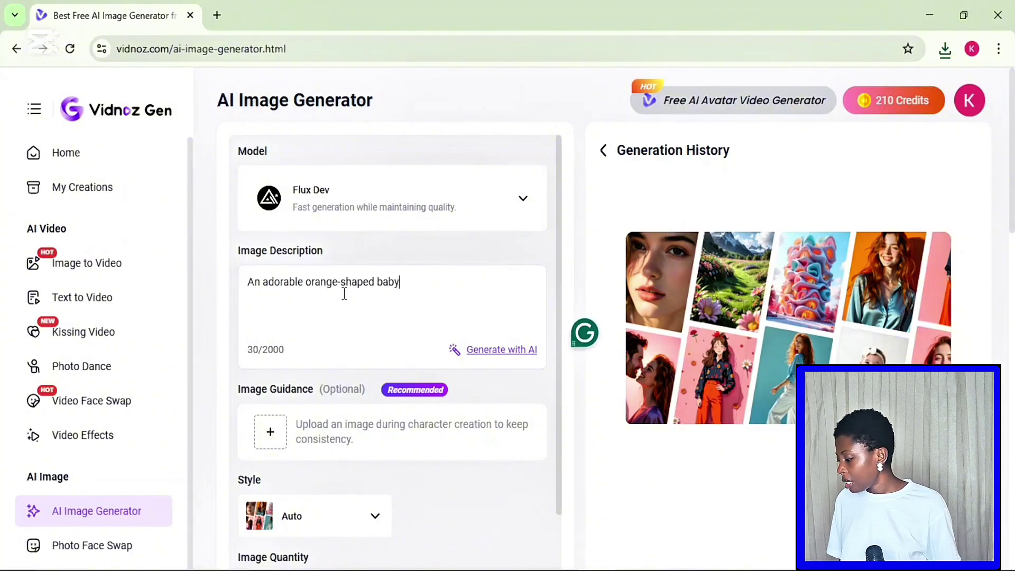
{"action": "key", "text": "ctrl+a"}
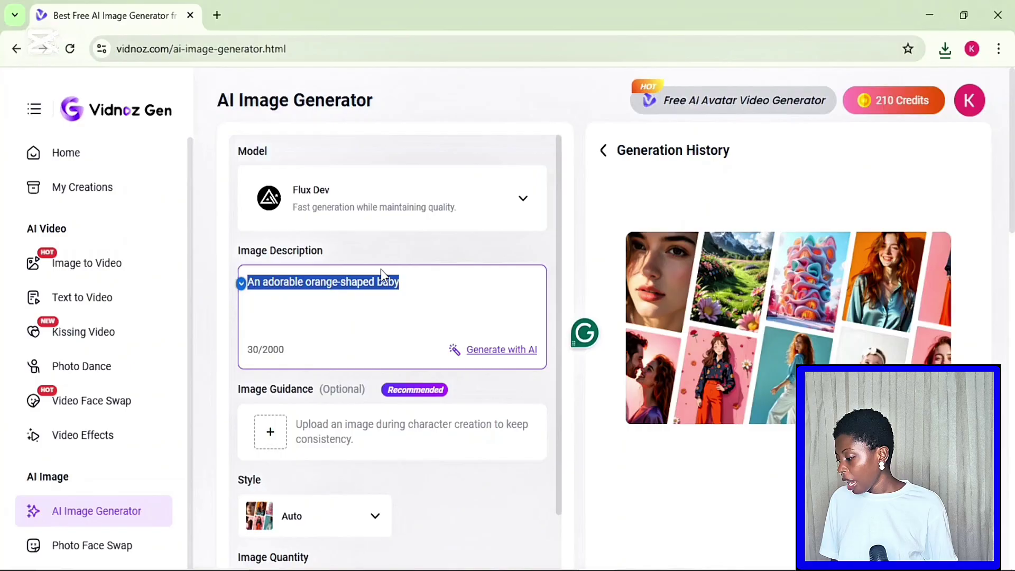
{"action": "left_click", "coordinate": [377, 519]}
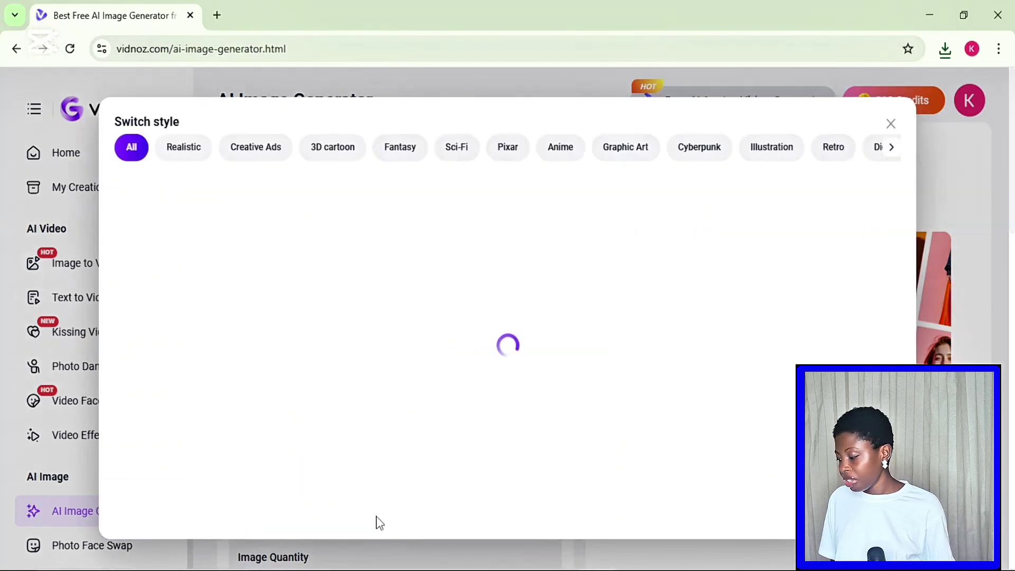
Apply the 3D Cartoon Flux style while keeping Flux Dev as the model.
{"action": "scroll", "coordinate": [401, 291], "scroll_direction": "down", "scroll_amount": 4}
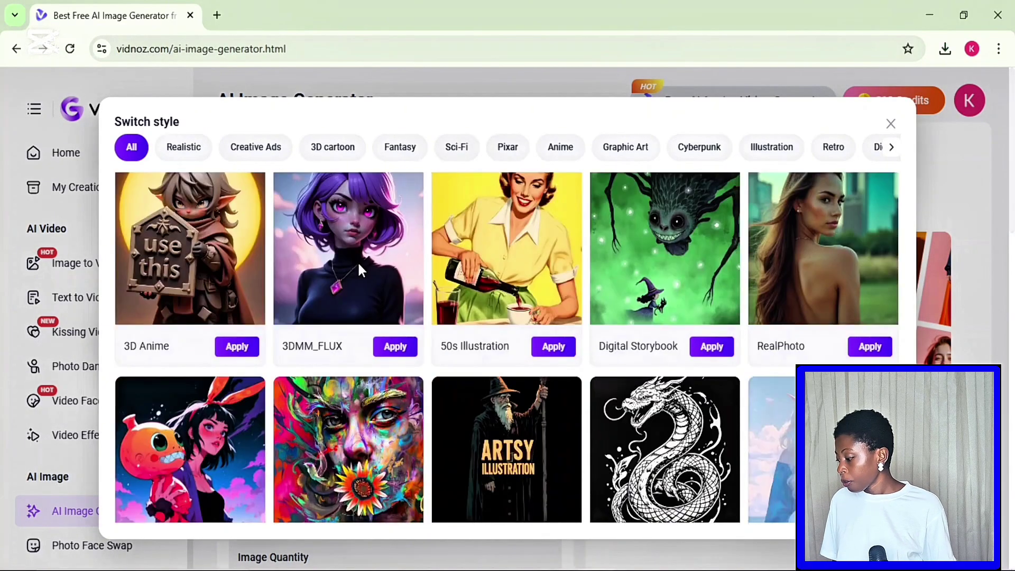
{"action": "scroll", "coordinate": [401, 291], "scroll_direction": "down", "scroll_amount": 4}
{"action": "scroll", "coordinate": [347, 214], "scroll_direction": "down", "scroll_amount": 6}
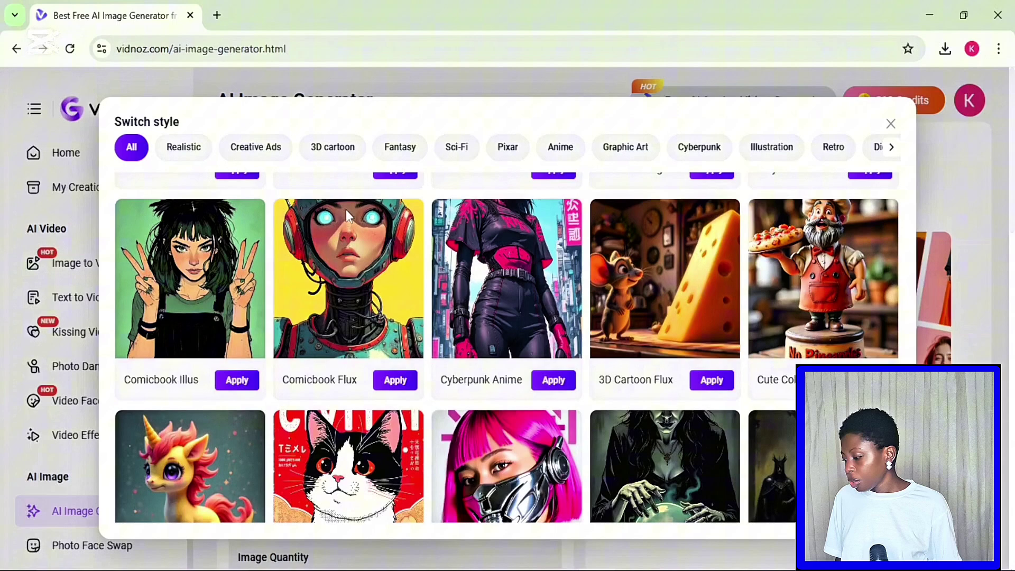
{"action": "left_click", "coordinate": [710, 379]}
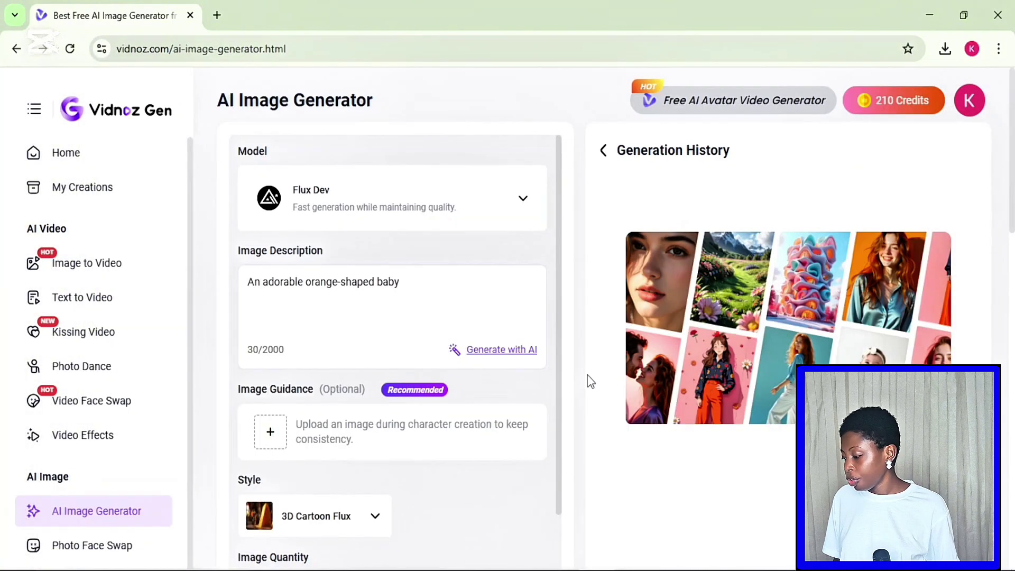
{"action": "left_click", "coordinate": [521, 203]}
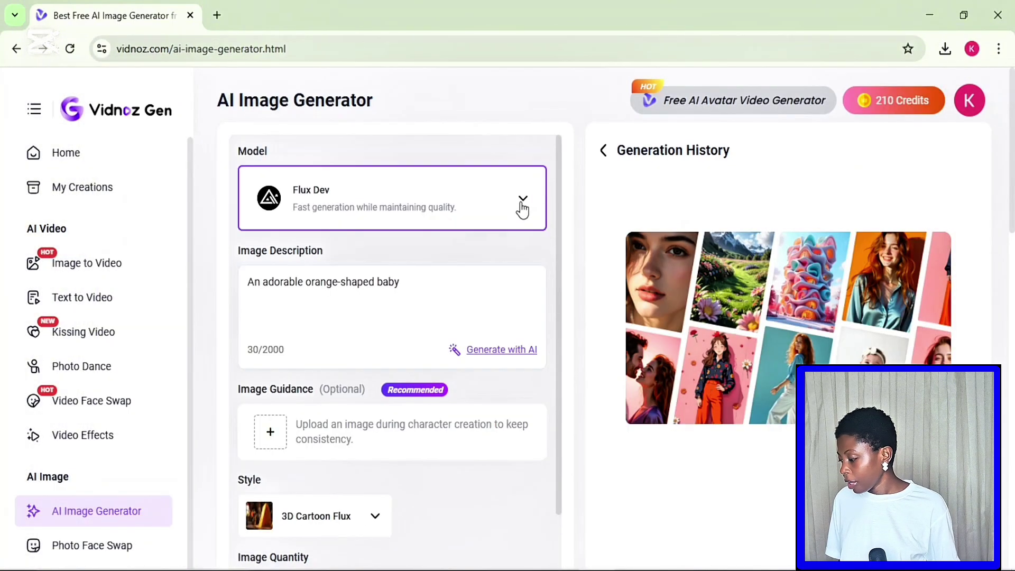
{"action": "left_click", "coordinate": [529, 200]}
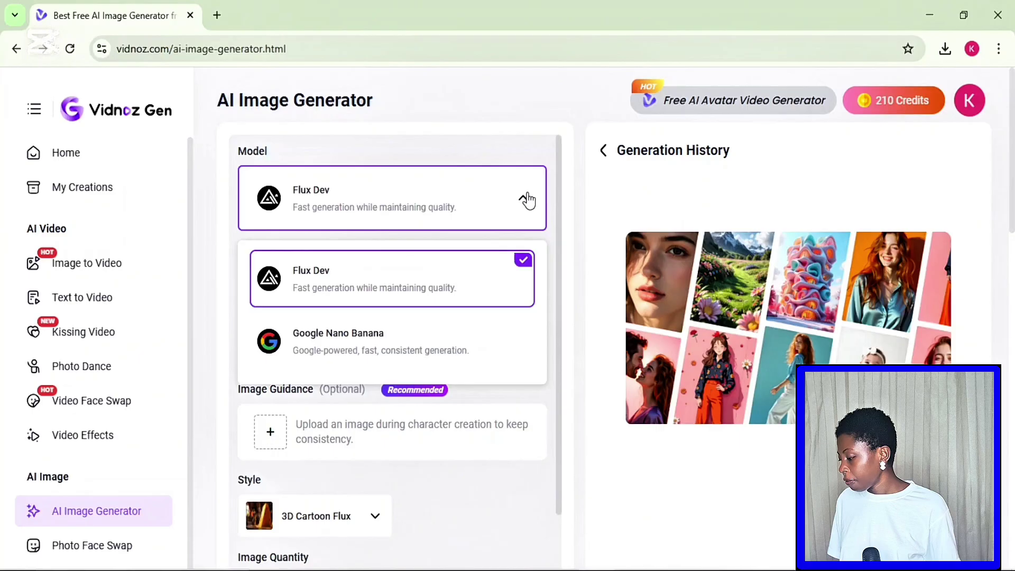
{"action": "left_click", "coordinate": [443, 204]}
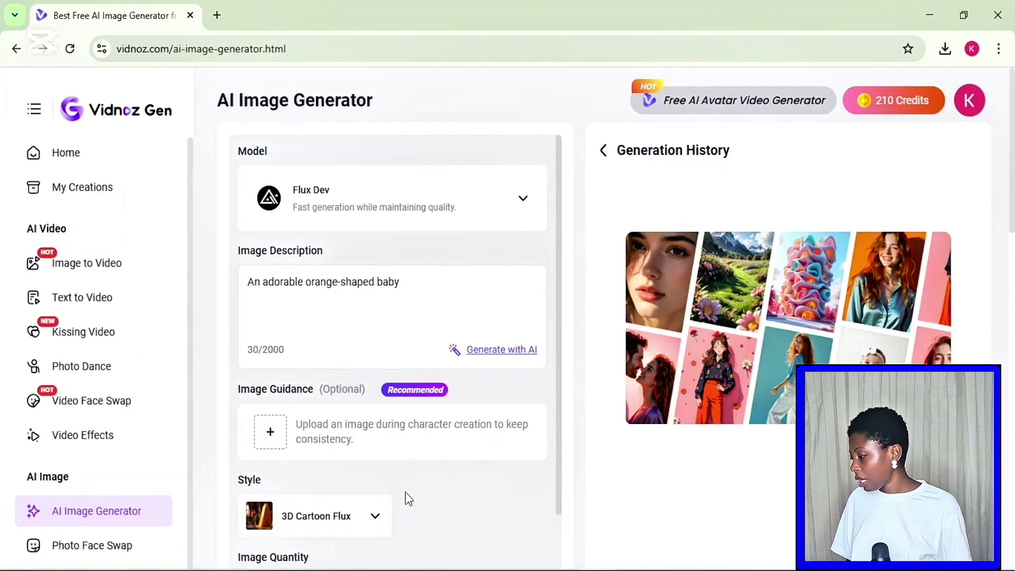
Set Image Quantity to 1, Premium image dimension, and 9:16 aspect ratio.
{"action": "scroll", "coordinate": [505, 467], "scroll_direction": "down", "scroll_amount": 1}
{"action": "scroll", "coordinate": [504, 467], "scroll_direction": "down", "scroll_amount": 1}
{"action": "scroll", "coordinate": [505, 467], "scroll_direction": "up", "scroll_amount": 1}
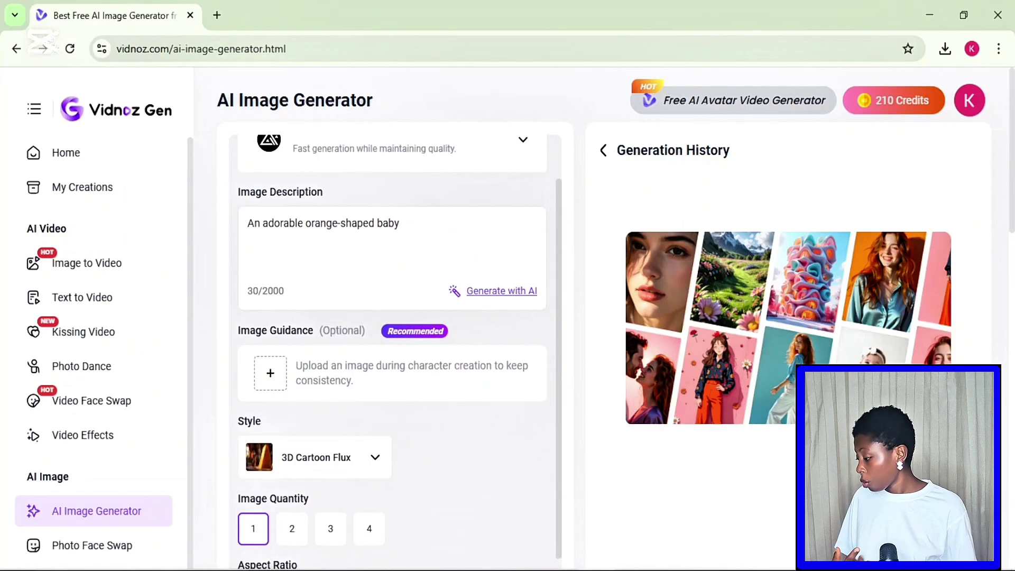
{"action": "left_click", "coordinate": [291, 529]}
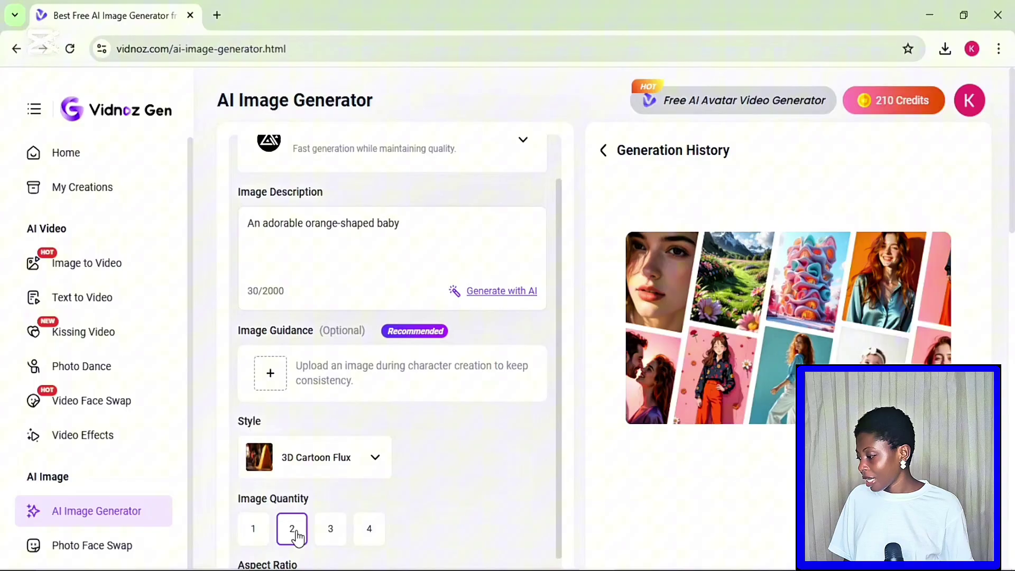
{"action": "scroll", "coordinate": [298, 538], "scroll_direction": "down", "scroll_amount": 2}
{"action": "scroll", "coordinate": [395, 317], "scroll_direction": "down", "scroll_amount": 3}
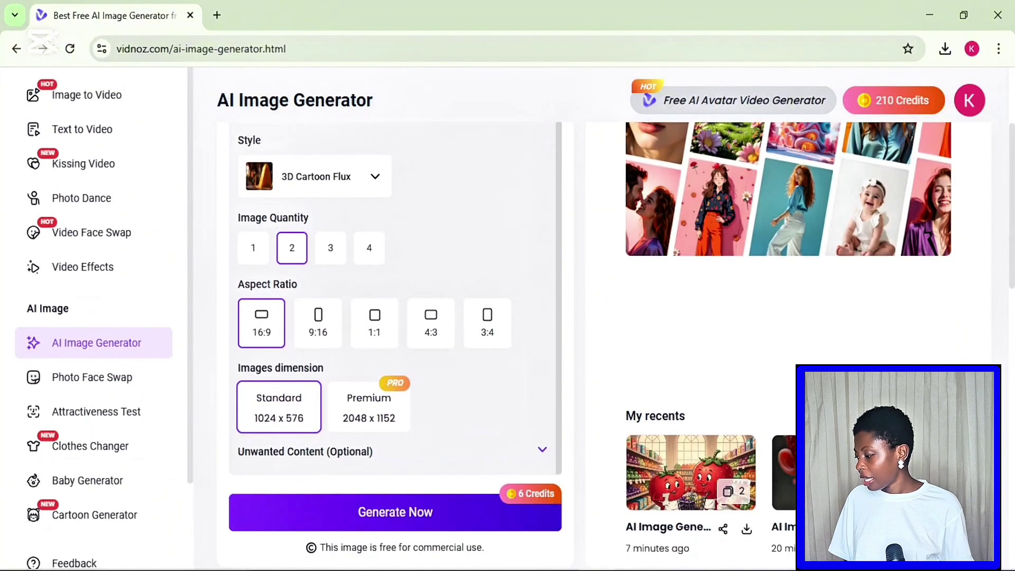
{"action": "left_click", "coordinate": [253, 248]}
{"action": "left_click", "coordinate": [365, 411]}
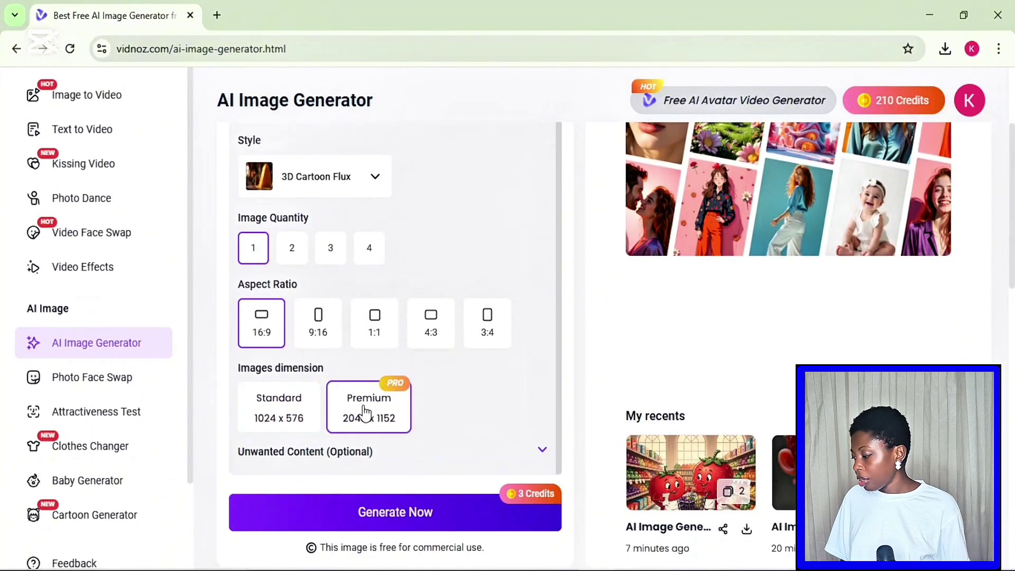
{"action": "left_click", "coordinate": [317, 338]}
Generate the orange baby image and download it as 'AI_Image_Generator (1)'.
{"action": "left_click", "coordinate": [388, 516]}
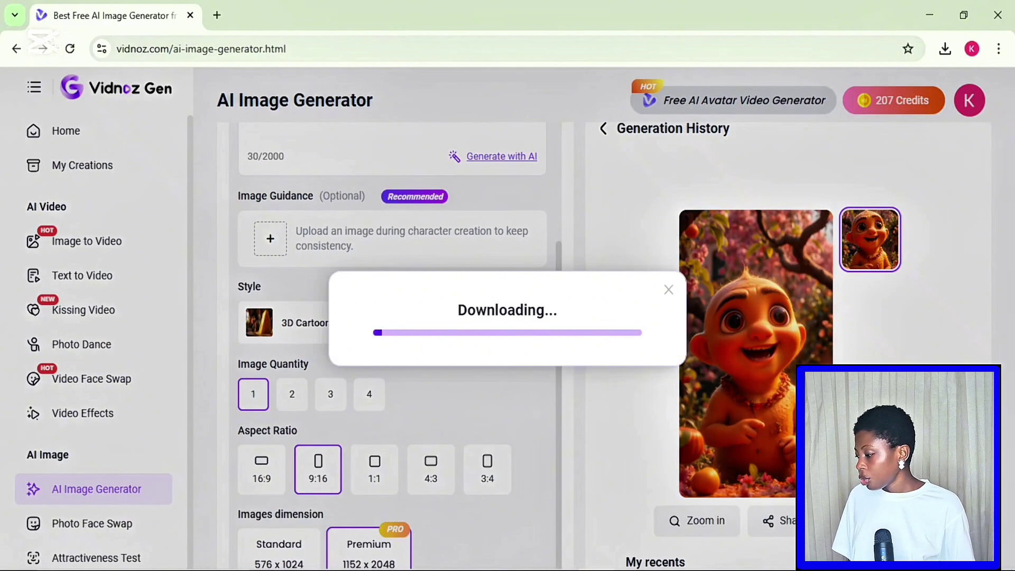
{"action": "left_click", "coordinate": [508, 373]}
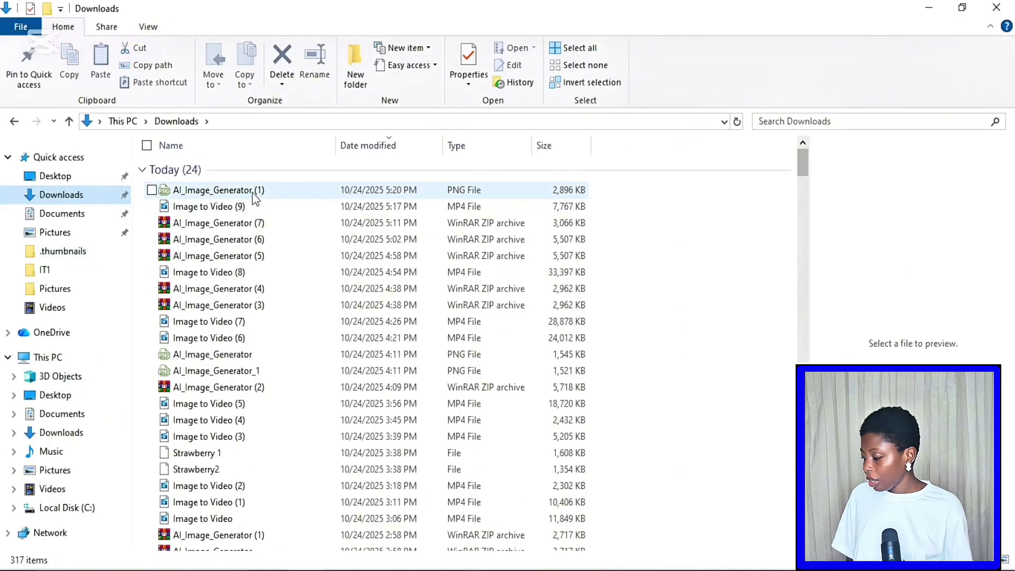
{"action": "left_click", "coordinate": [252, 191]}
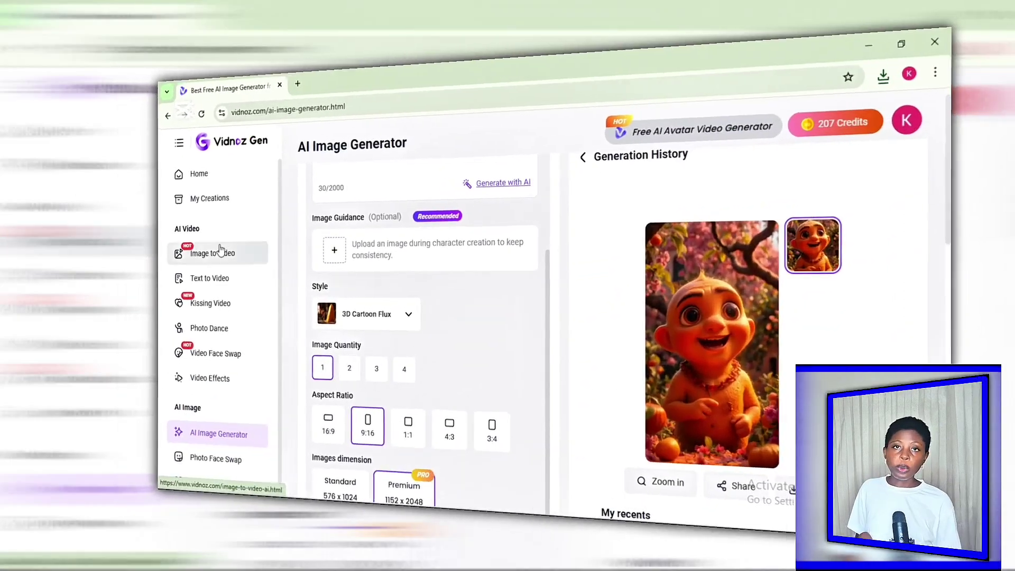
Upload 'AI_Image_Generator (1)' from Downloads as the Image to Video source picture.
{"action": "left_click", "coordinate": [220, 250]}
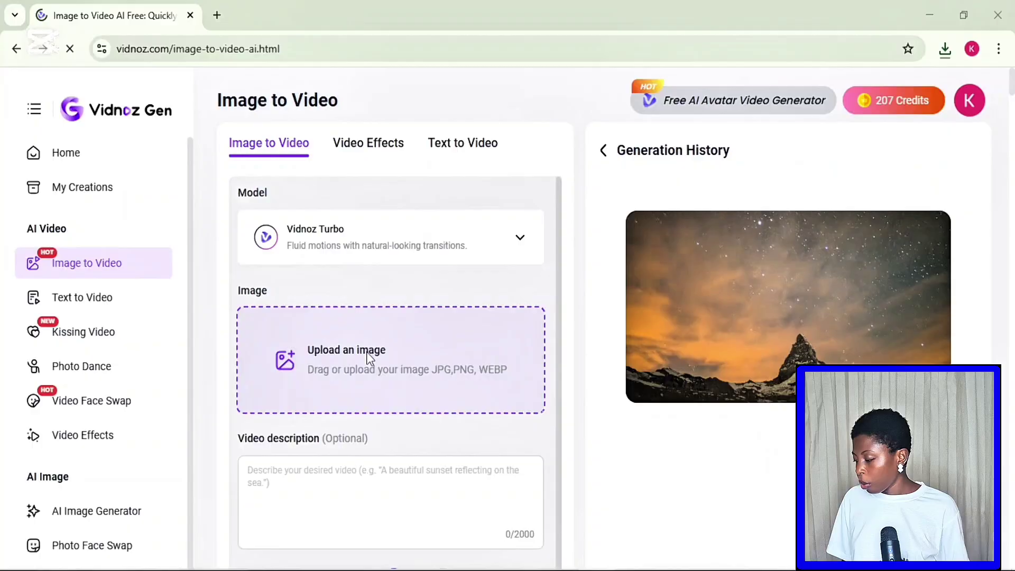
{"action": "left_click", "coordinate": [354, 361]}
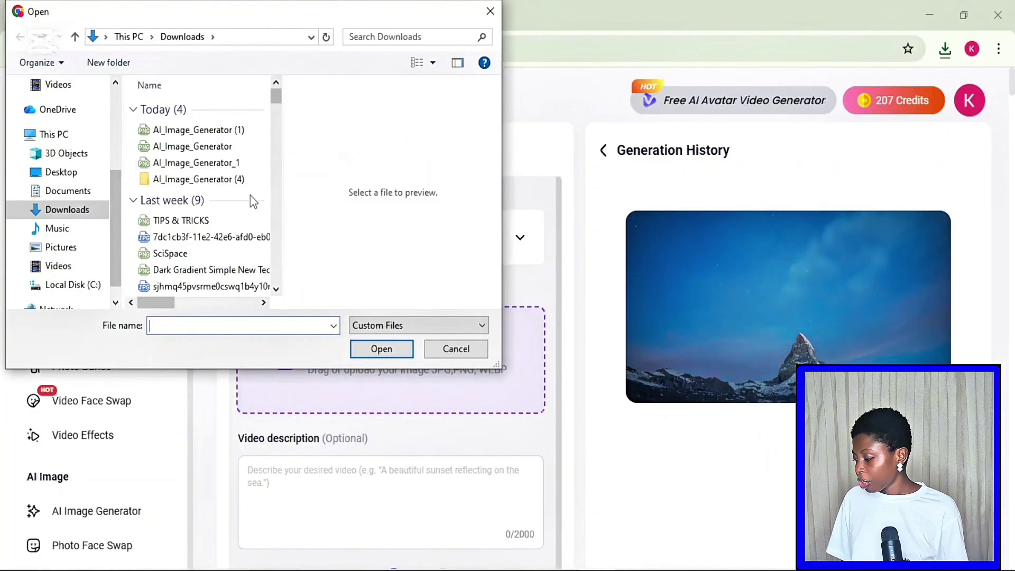
{"action": "left_click", "coordinate": [219, 130]}
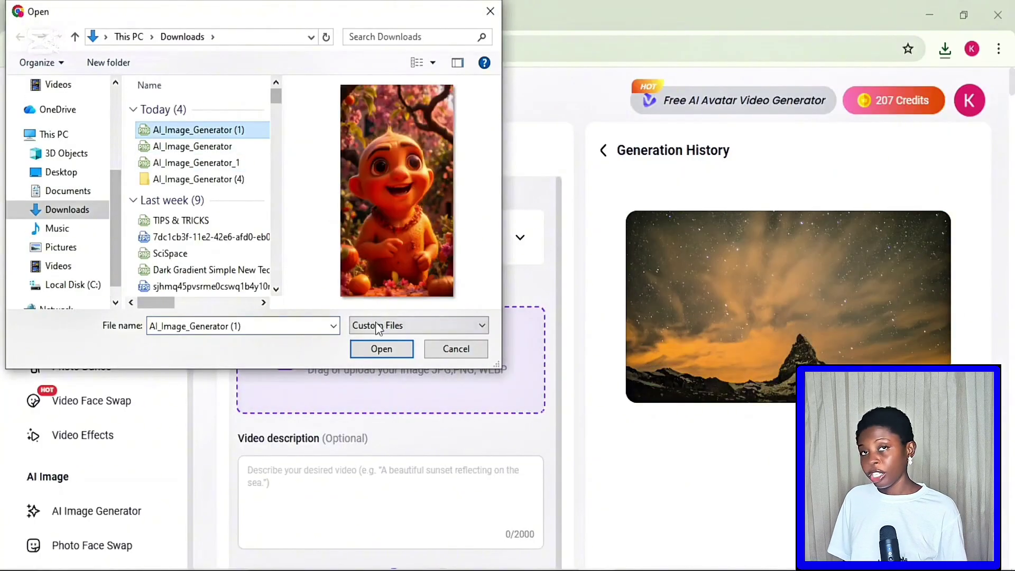
{"action": "left_click", "coordinate": [382, 349]}
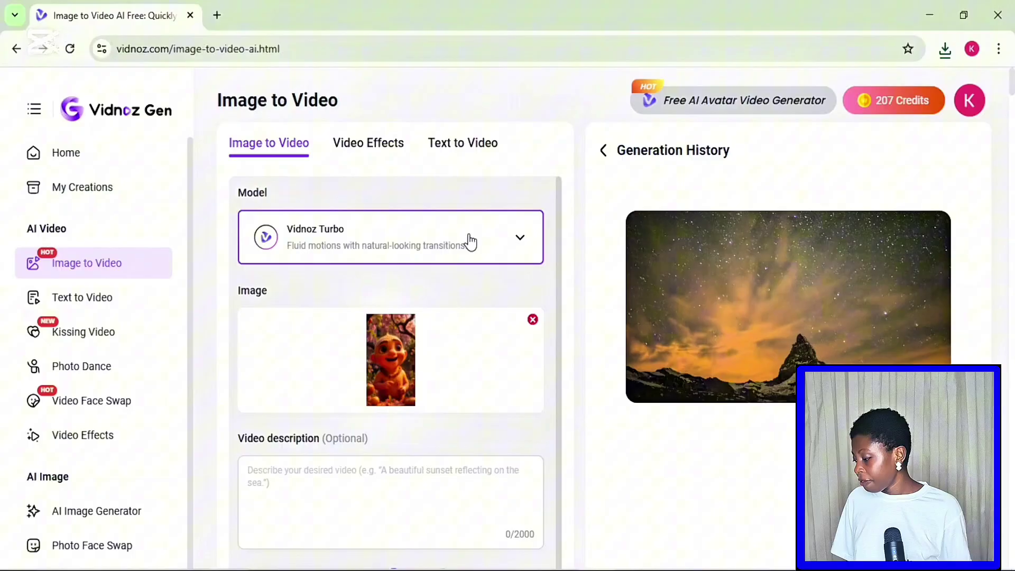
Paste the orange-shaped baby biting a lemon slice prompt into the video description.
{"action": "left_click", "coordinate": [347, 505]}
{"action": "type", "text": "An adorable orange-shaped baby takes a bite of a lemon slice — and the reaction is priceless!  From bright citrus skin to those squishy cheeks and funny sour face"}
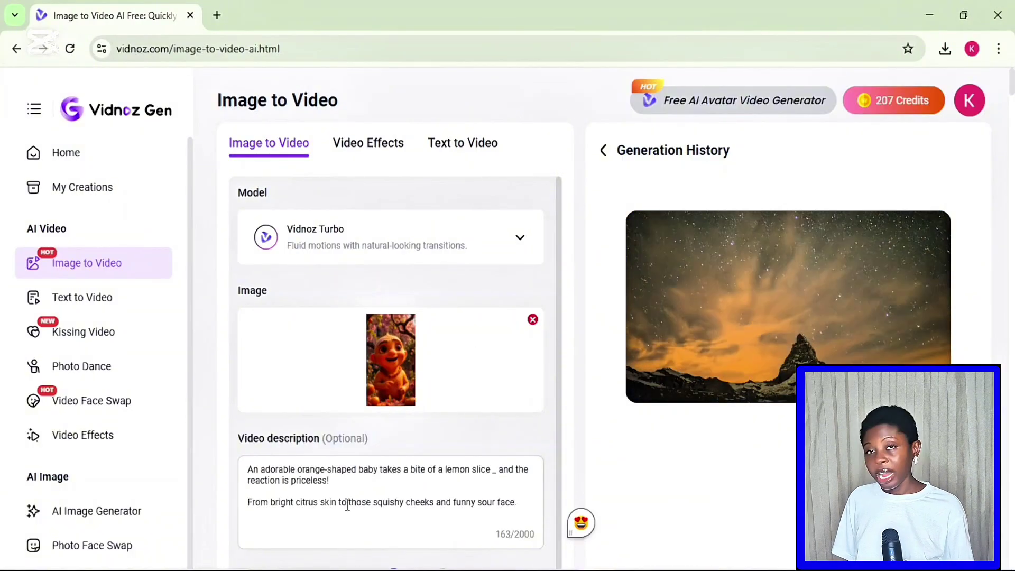
{"action": "scroll", "coordinate": [347, 505], "scroll_direction": "down", "scroll_amount": 3}
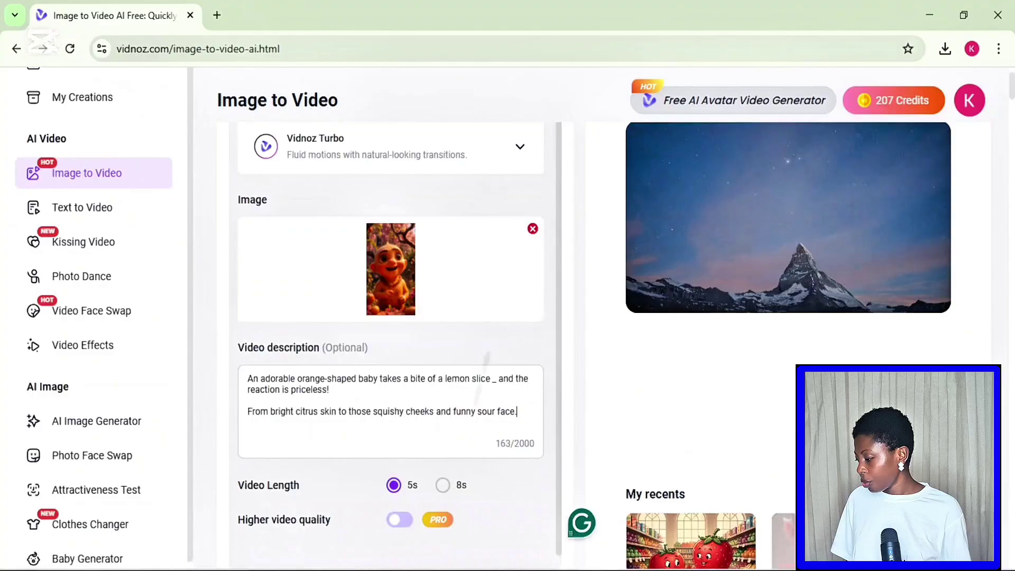
{"action": "scroll", "coordinate": [349, 500], "scroll_direction": "up", "scroll_amount": 2}
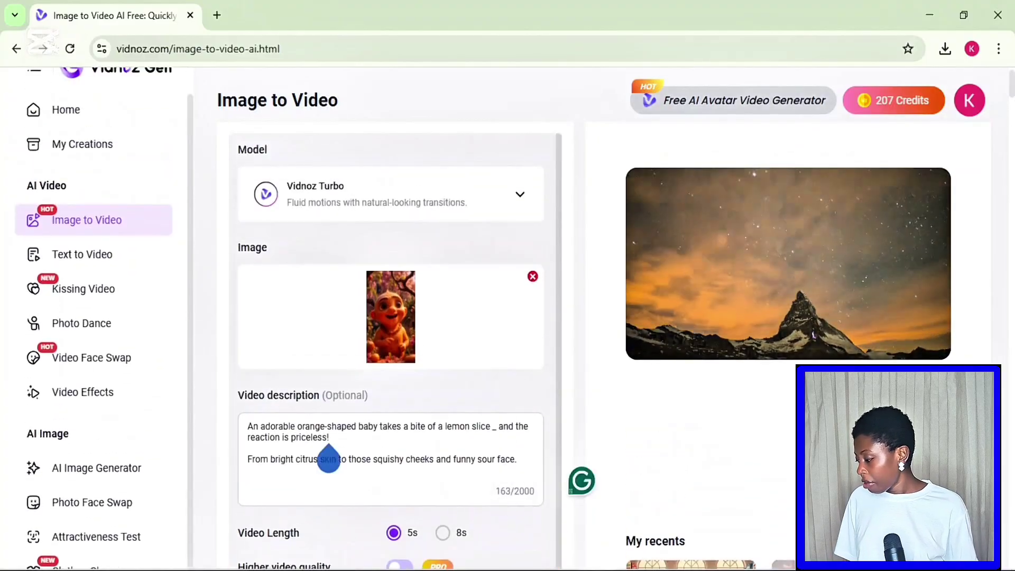
Choose the Vidnoz Max model, 10s video length, and Professional generation mode.
{"action": "left_click", "coordinate": [522, 203]}
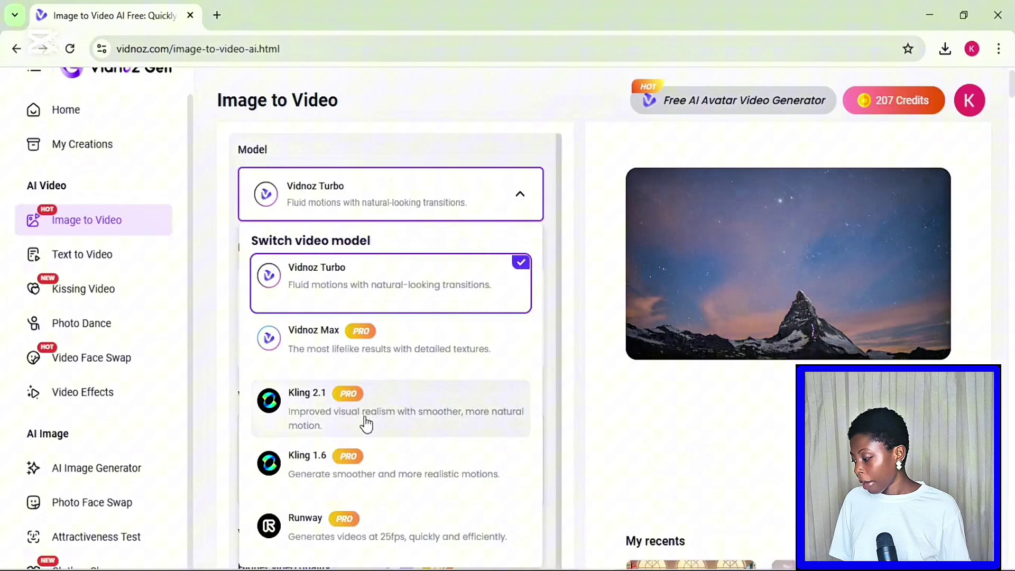
{"action": "left_click", "coordinate": [397, 365]}
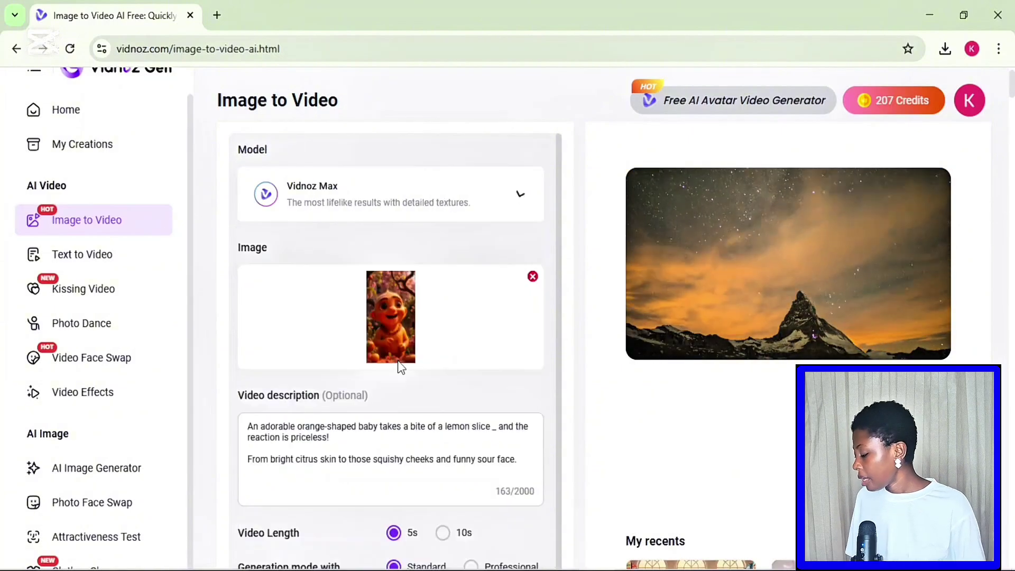
{"action": "scroll", "coordinate": [390, 323], "scroll_direction": "down", "scroll_amount": 1}
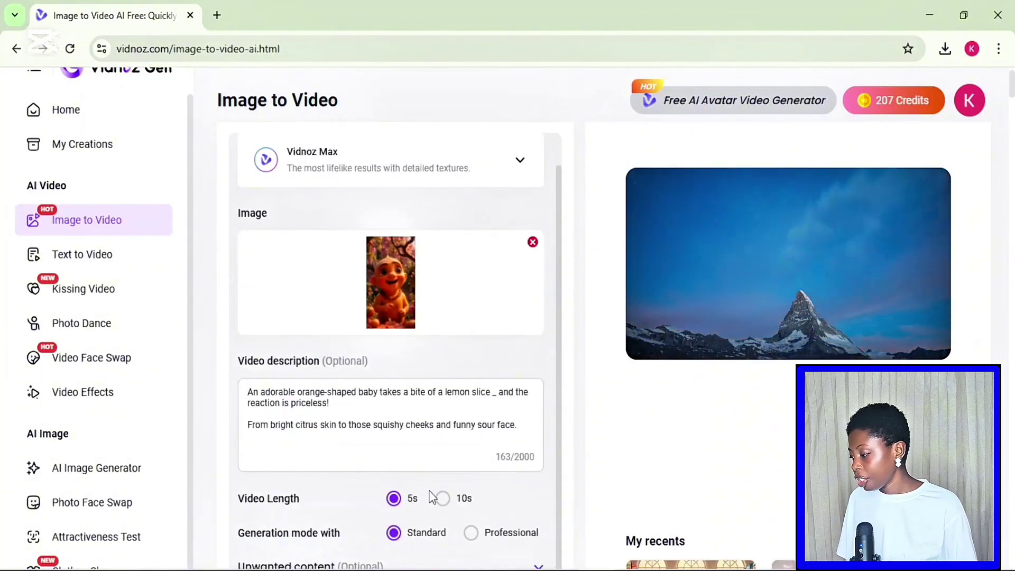
{"action": "left_click", "coordinate": [443, 498]}
{"action": "left_click", "coordinate": [471, 532]}
{"action": "scroll", "coordinate": [470, 533], "scroll_direction": "down", "scroll_amount": 2}
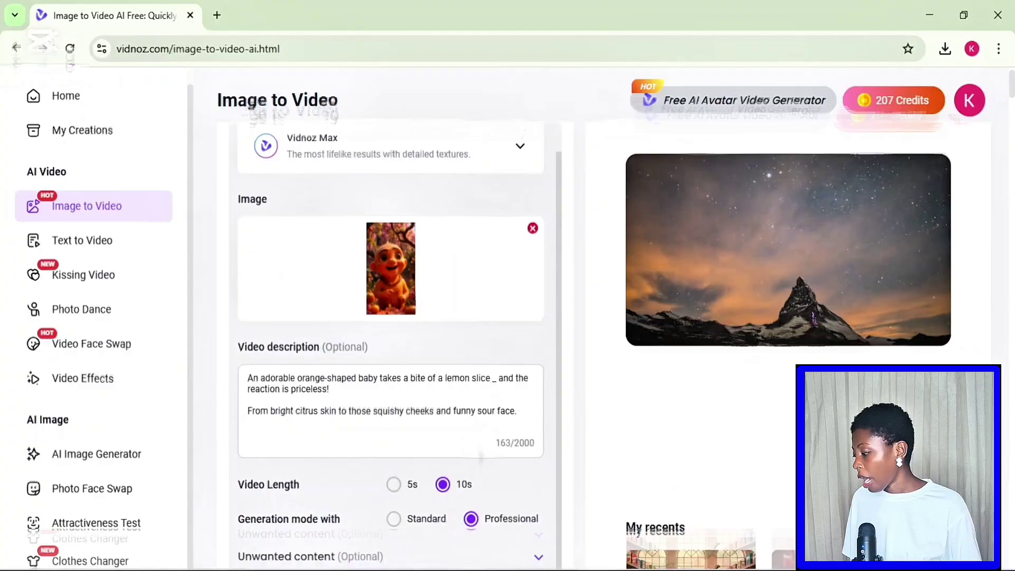
{"action": "scroll", "coordinate": [390, 317], "scroll_direction": "down", "scroll_amount": 3}
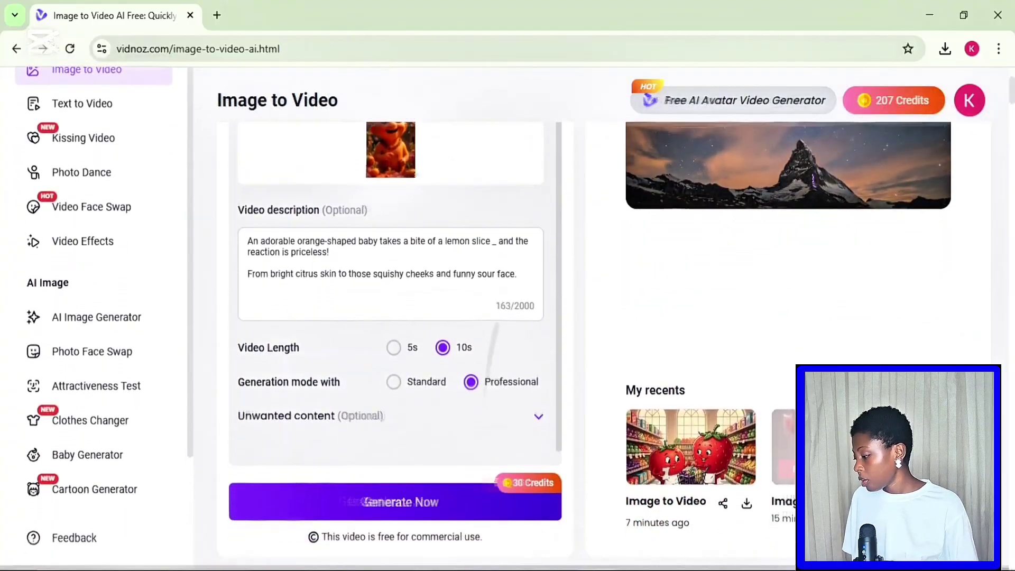
{"action": "scroll", "coordinate": [390, 317], "scroll_direction": "down", "scroll_amount": 1}
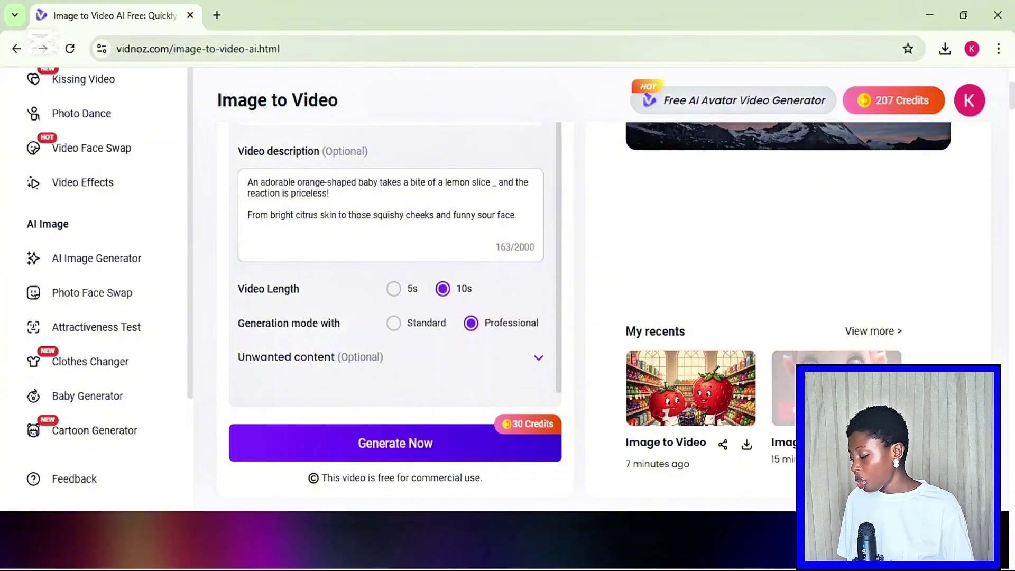
Generate the 10-second orange baby video, play it twice, and download it.
{"action": "left_click", "coordinate": [419, 448]}
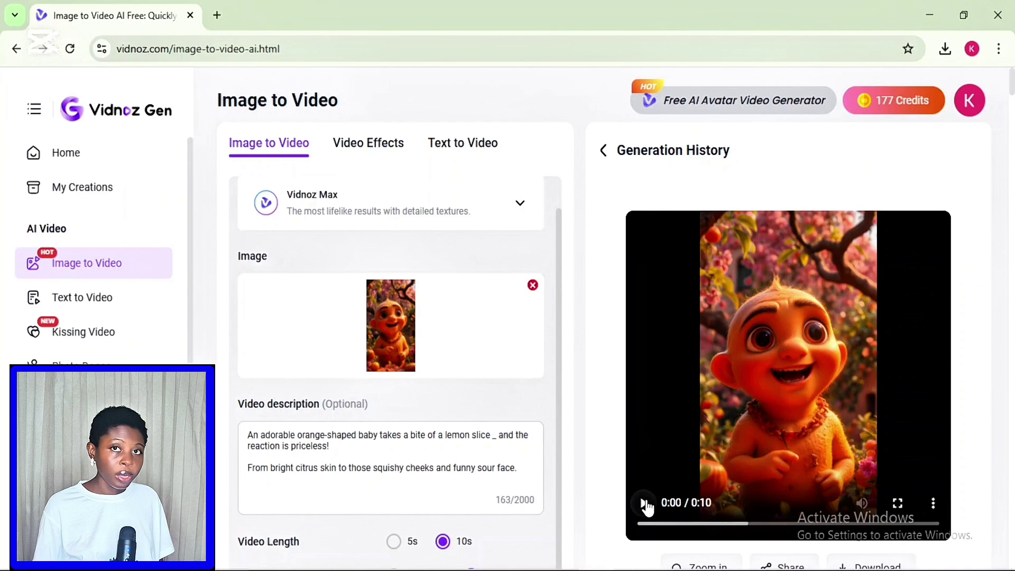
{"action": "left_click", "coordinate": [644, 505]}
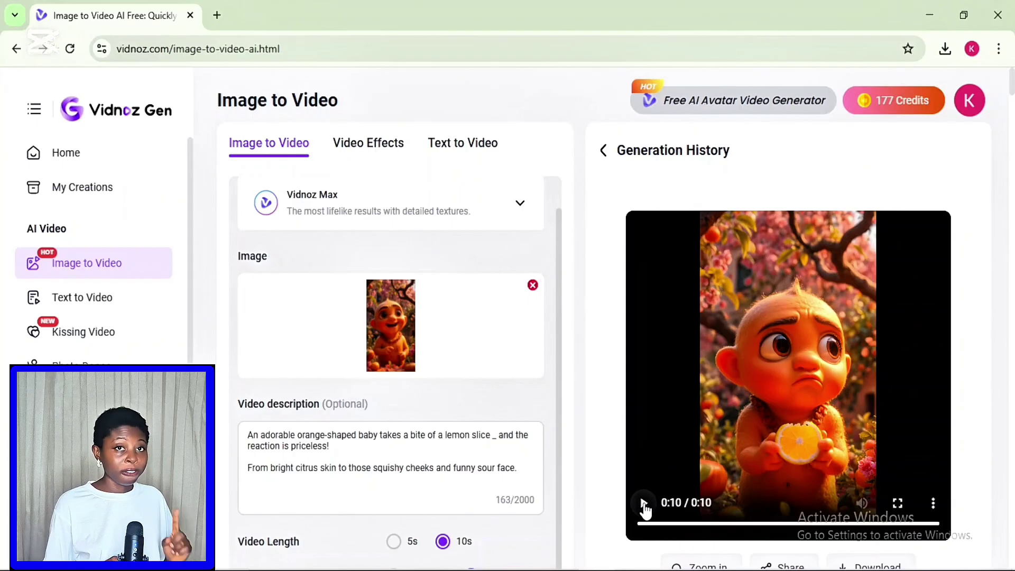
{"action": "left_click", "coordinate": [643, 503]}
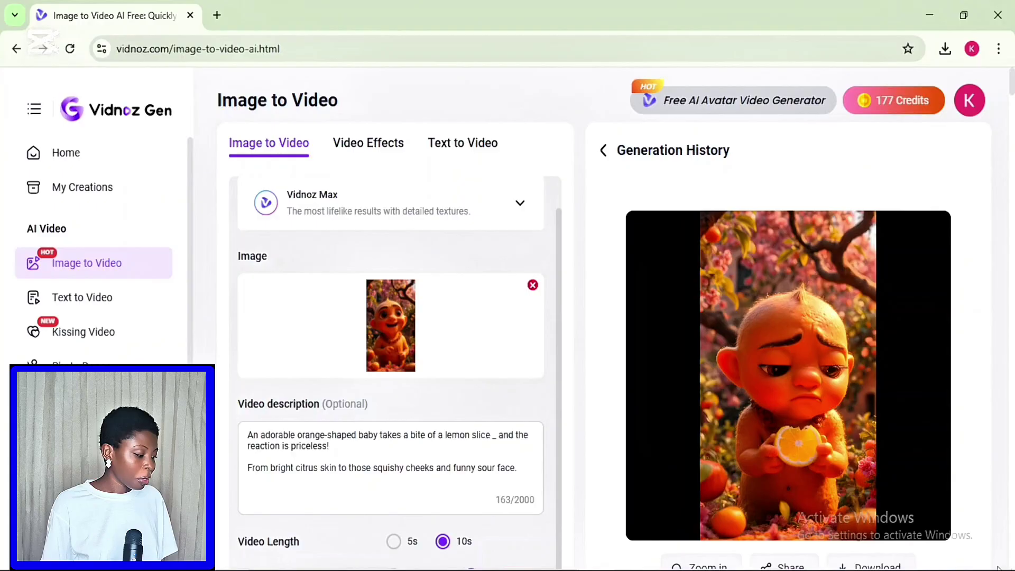
{"action": "scroll", "coordinate": [807, 559], "scroll_direction": "down", "scroll_amount": 1}
{"action": "scroll", "coordinate": [788, 343], "scroll_direction": "down", "scroll_amount": 1}
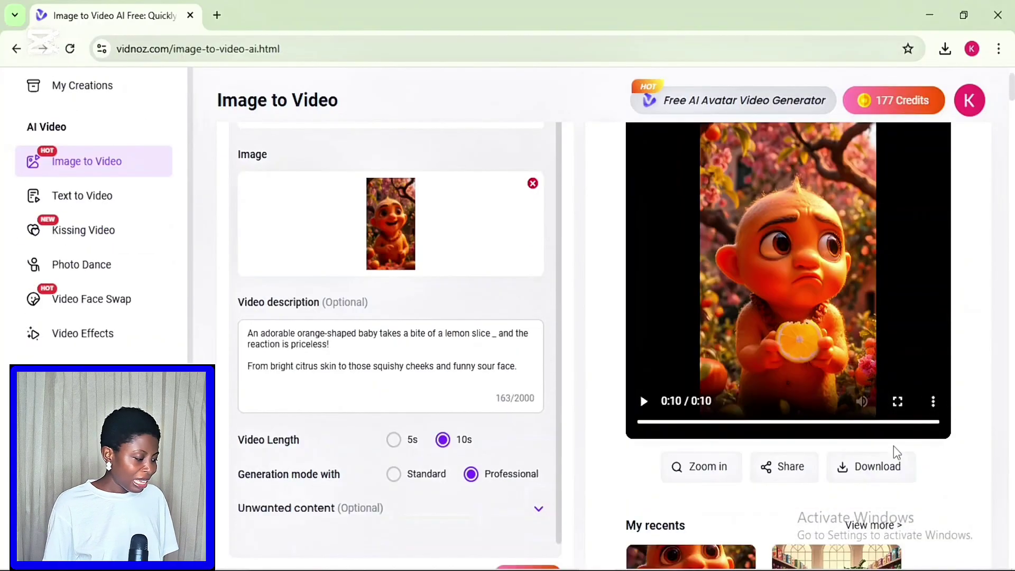
{"action": "left_click", "coordinate": [884, 467]}
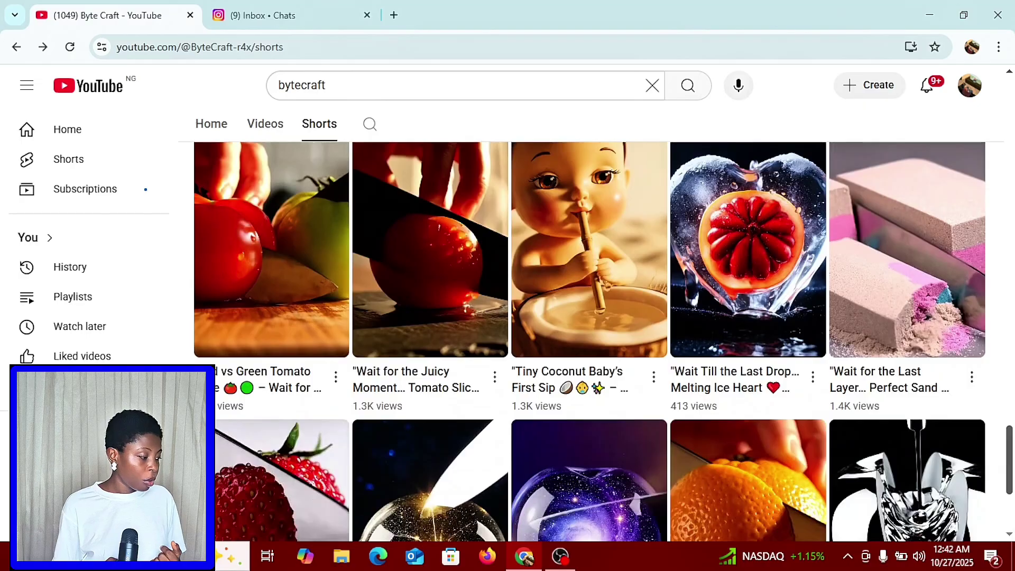
Scroll down ByteCraft's Shorts grid past the fruit-slicing and baby videos.
{"action": "scroll", "coordinate": [590, 342], "scroll_direction": "down", "scroll_amount": 2}
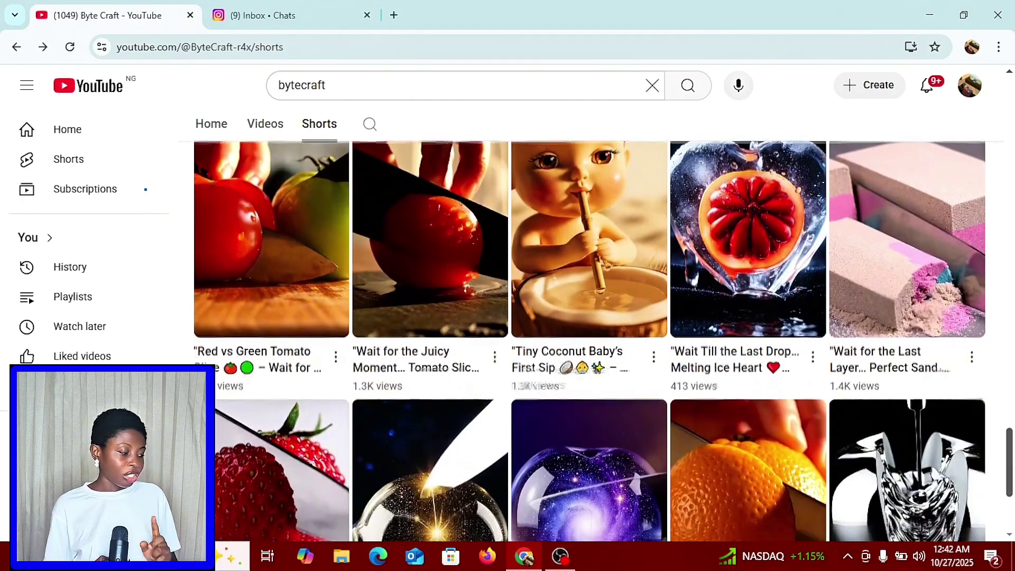
{"action": "scroll", "coordinate": [590, 341], "scroll_direction": "down", "scroll_amount": 3}
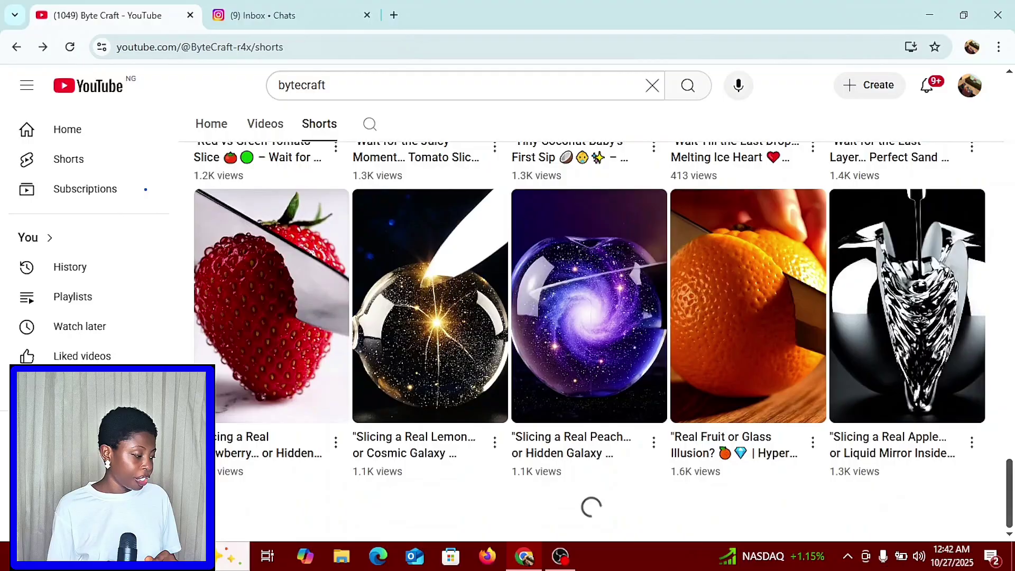
{"action": "scroll", "coordinate": [590, 342], "scroll_direction": "down", "scroll_amount": 5}
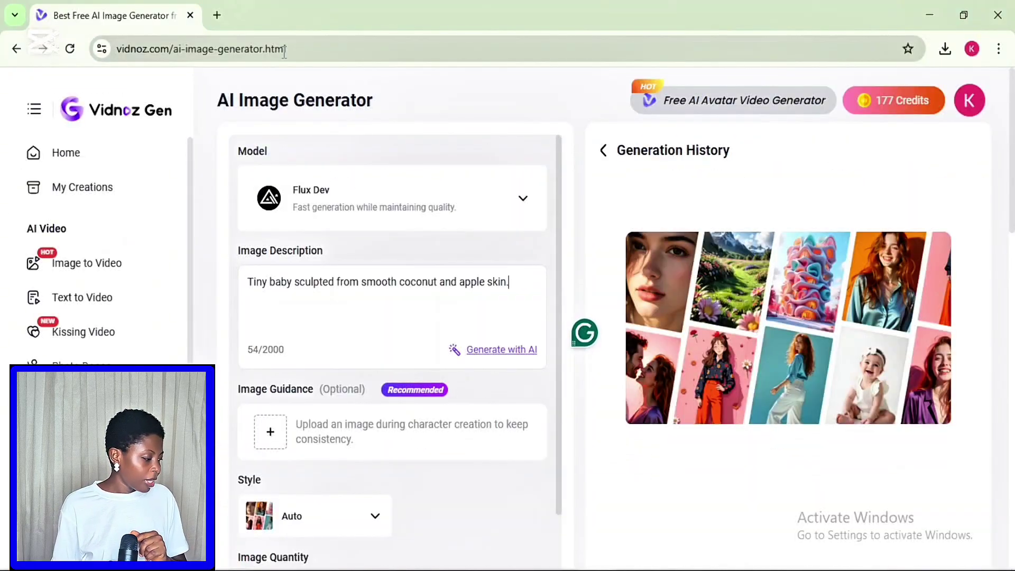
Generate a new 9:16 portrait image, then switch to the Image to Video tool.
{"action": "scroll", "coordinate": [392, 383], "scroll_direction": "down", "scroll_amount": 3}
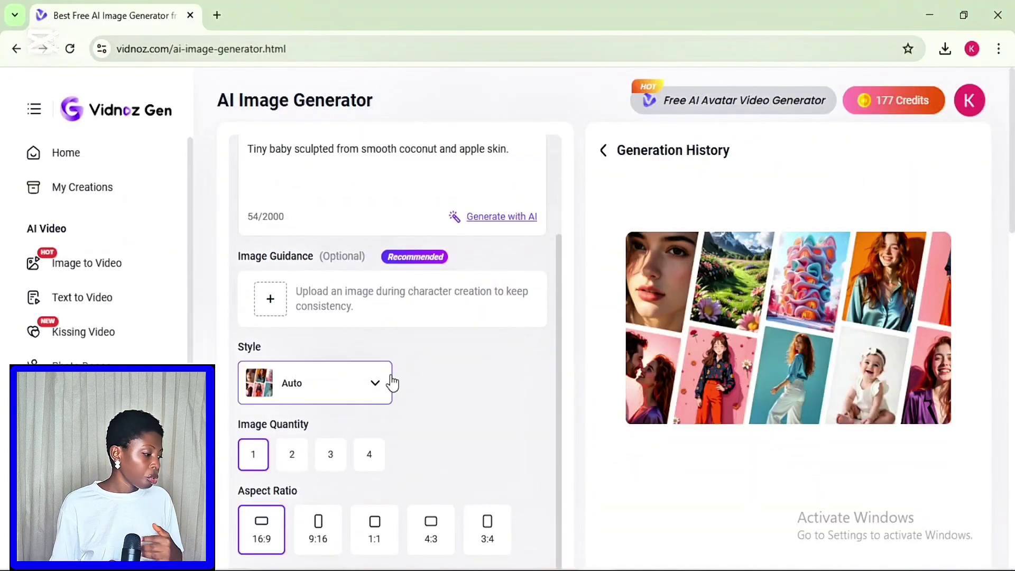
{"action": "left_click", "coordinate": [318, 539]}
{"action": "scroll", "coordinate": [317, 528], "scroll_direction": "down", "scroll_amount": 3}
{"action": "left_click", "coordinate": [396, 426]}
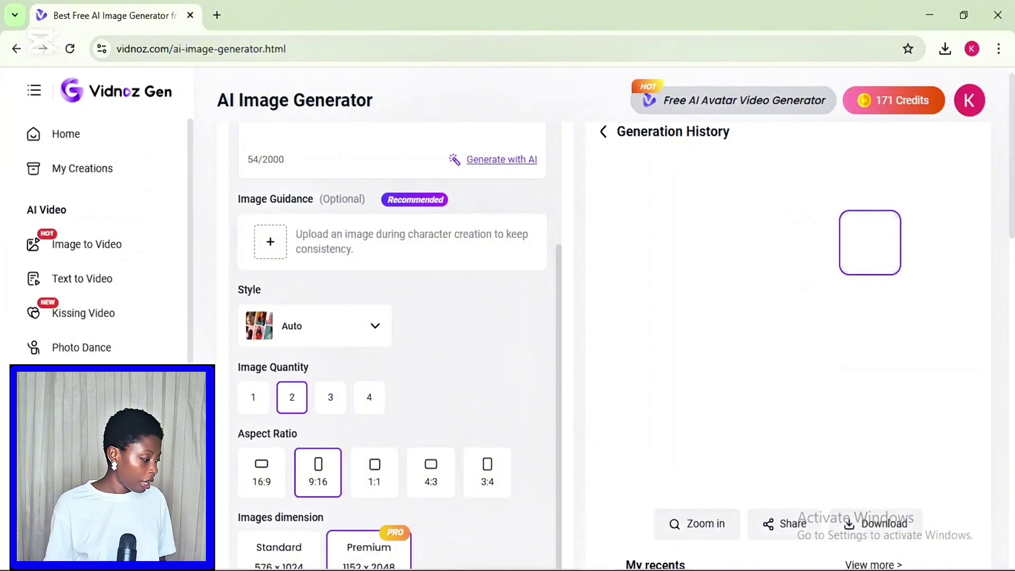
{"action": "left_click", "coordinate": [79, 254]}
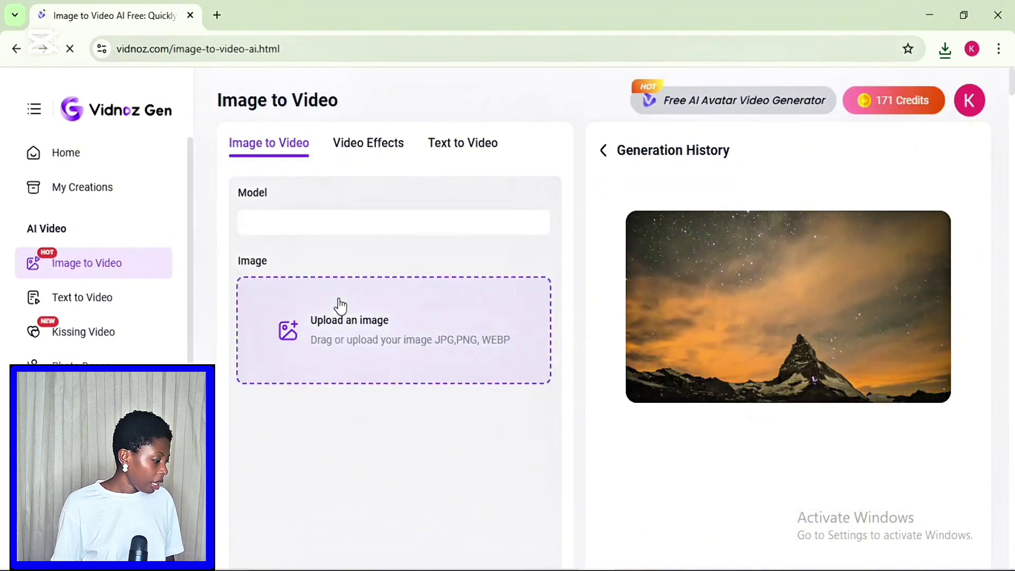
Upload the AI_Image_Generator_1 baby-in-coconut image and paste the prepared video description.
{"action": "left_click", "coordinate": [341, 355]}
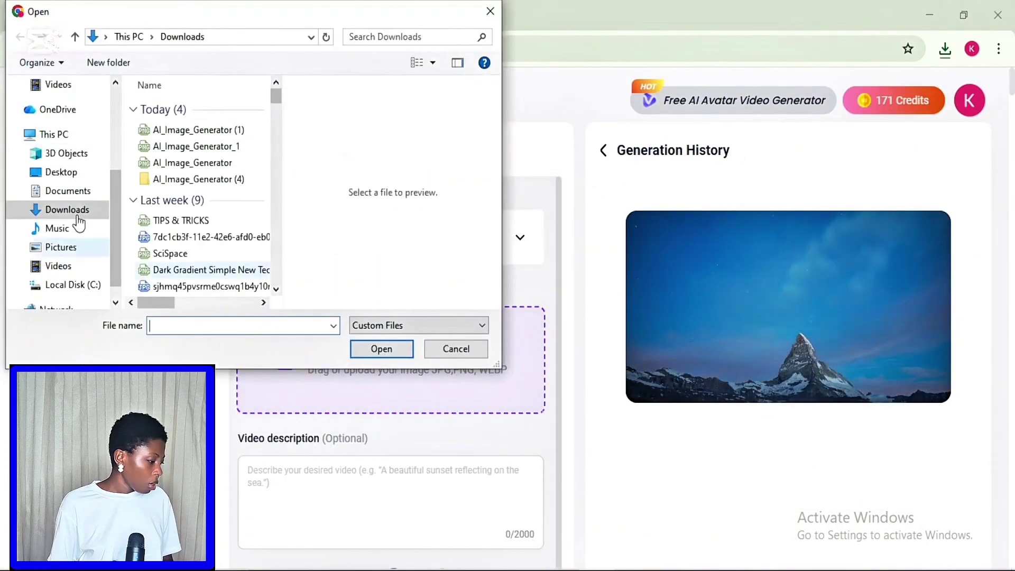
{"action": "left_click", "coordinate": [185, 145]}
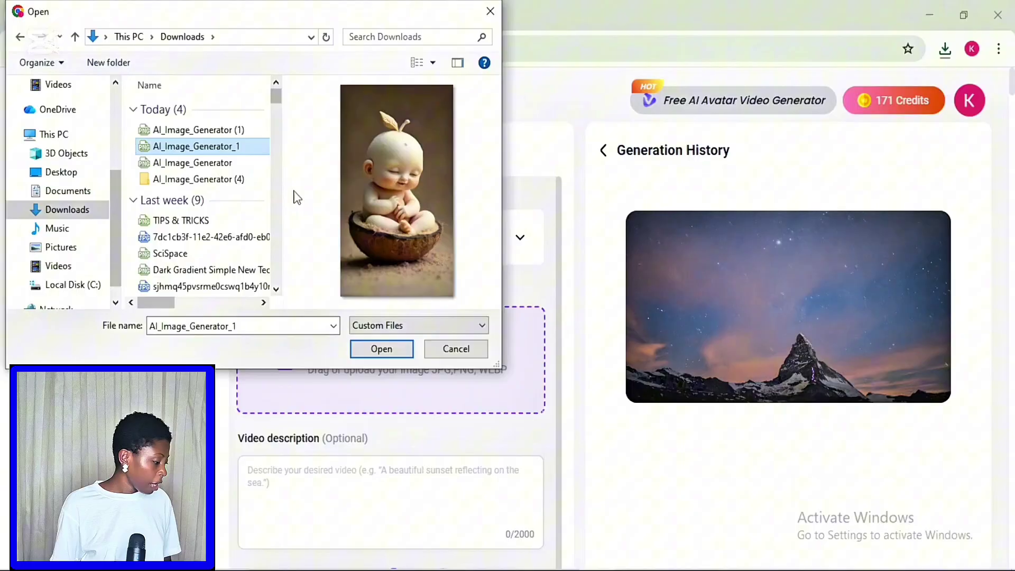
{"action": "left_click", "coordinate": [370, 347]}
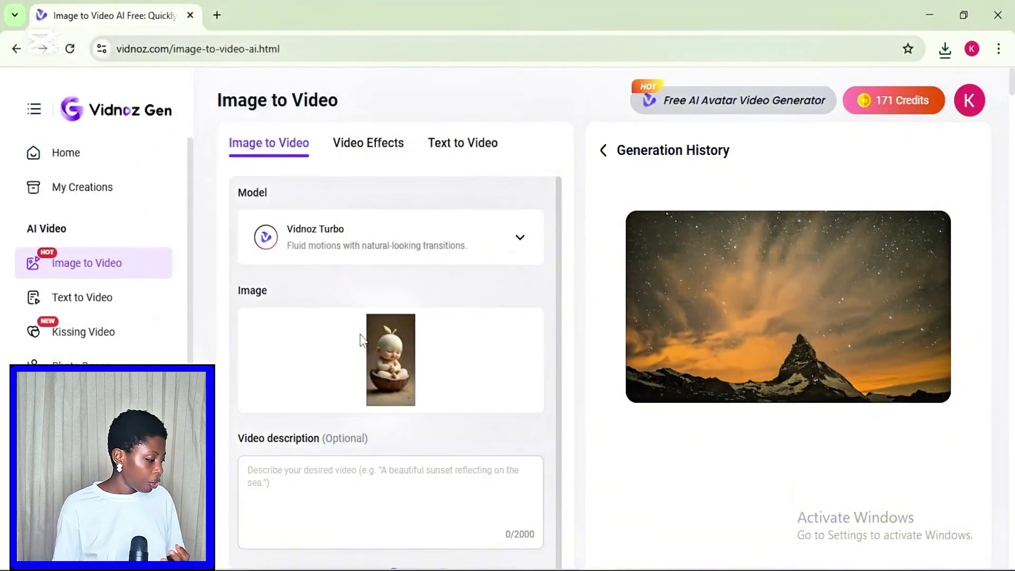
{"action": "left_click", "coordinate": [417, 480]}
{"action": "type", "text": "A tiny baby sculpted from smooth coconut and apple skin take its very first sip of fresh coconut water. Every detail _ from the glossy eyes to the gentle smiles is captured in soft slow_motion ASMR. Feel the pure innocence, wholesome reaction."}
{"action": "scroll", "coordinate": [417, 480], "scroll_direction": "down", "scroll_amount": 3}
{"action": "scroll", "coordinate": [417, 481], "scroll_direction": "up", "scroll_amount": 1}
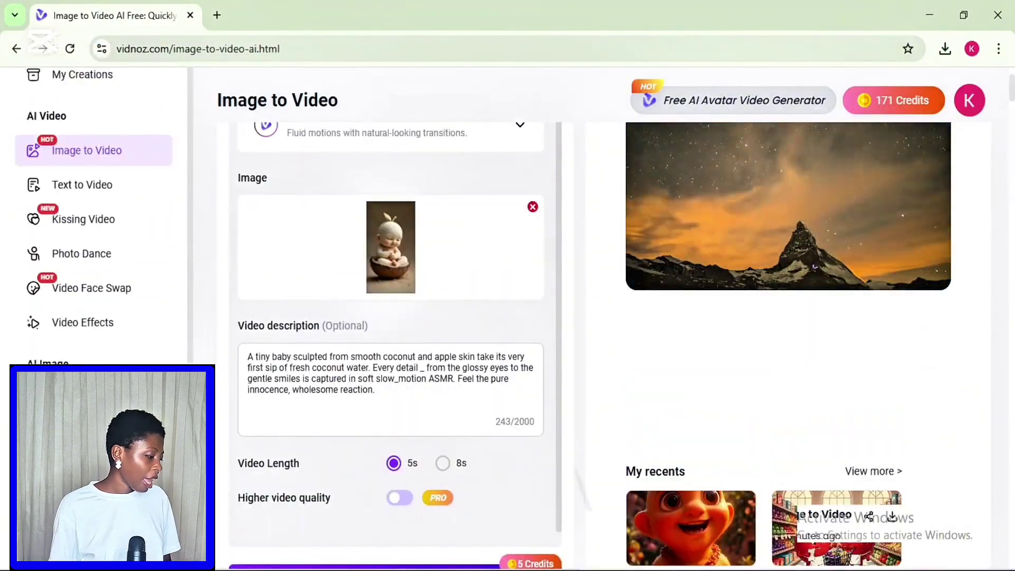
{"action": "scroll", "coordinate": [521, 248], "scroll_direction": "up", "scroll_amount": 3}
Generate a 10s Professional-mode video with the Vidnoz Max model.
{"action": "left_click", "coordinate": [521, 240]}
{"action": "left_click", "coordinate": [386, 379]}
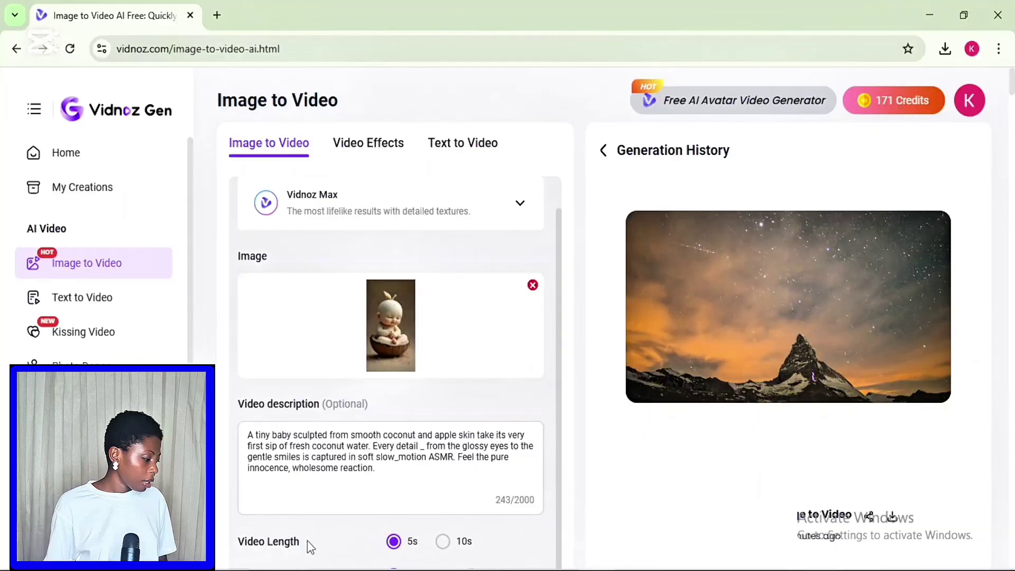
{"action": "left_click", "coordinate": [443, 541]}
{"action": "scroll", "coordinate": [442, 541], "scroll_direction": "down", "scroll_amount": 3}
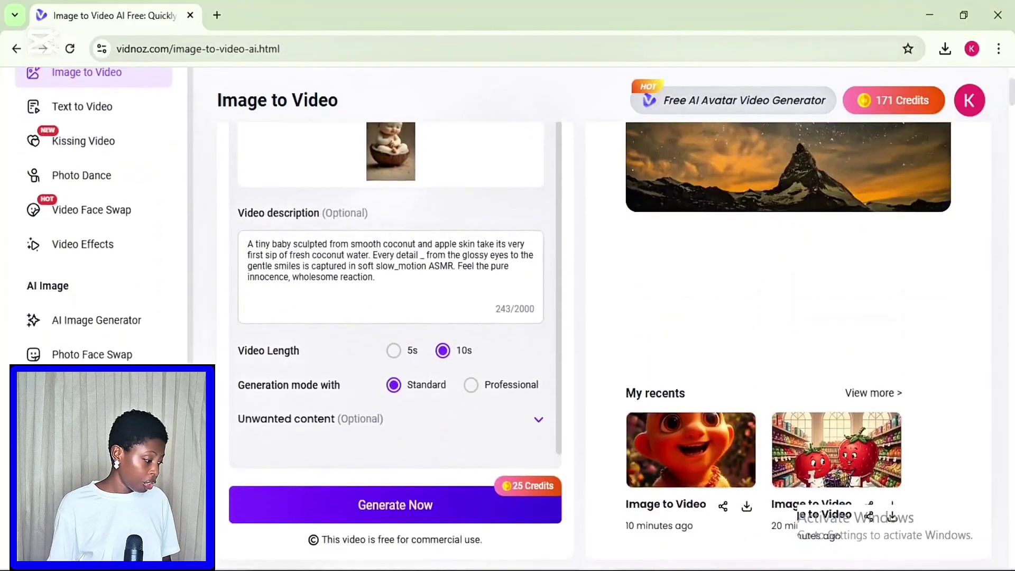
{"action": "left_click", "coordinate": [472, 385]}
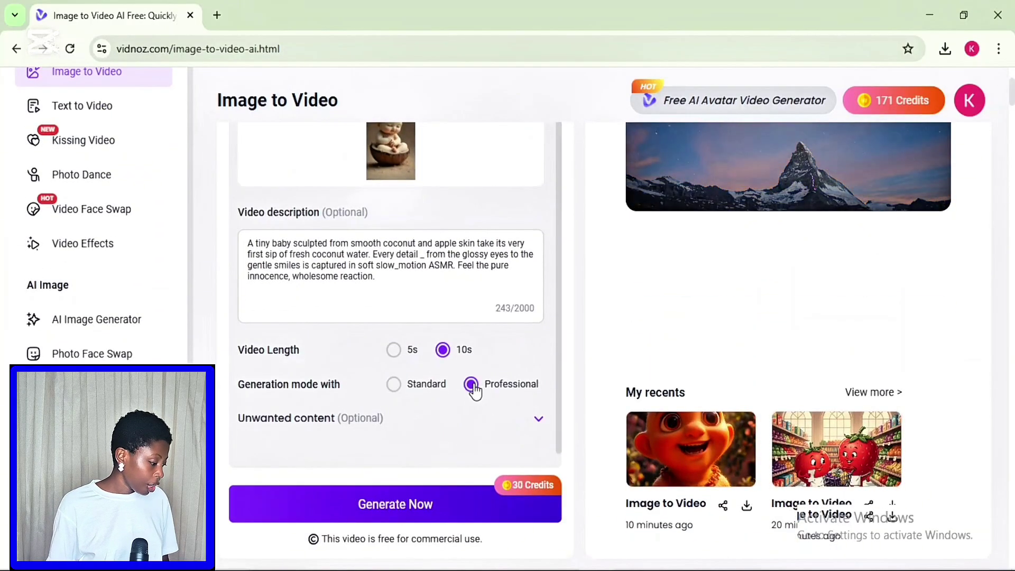
{"action": "left_click", "coordinate": [373, 508]}
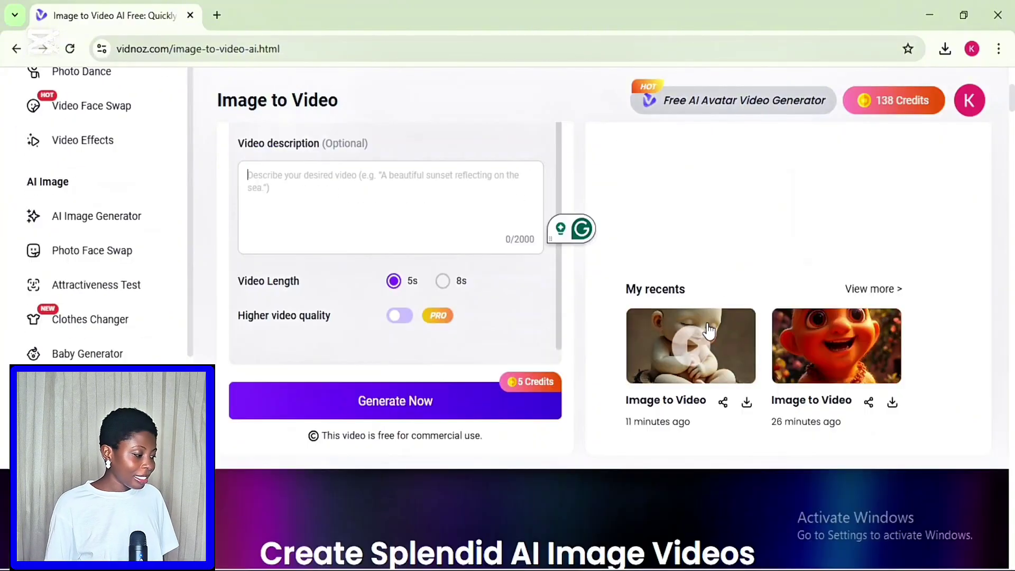
Open the finished coconut-baby video from My recents and replay it from the start.
{"action": "left_click", "coordinate": [708, 330]}
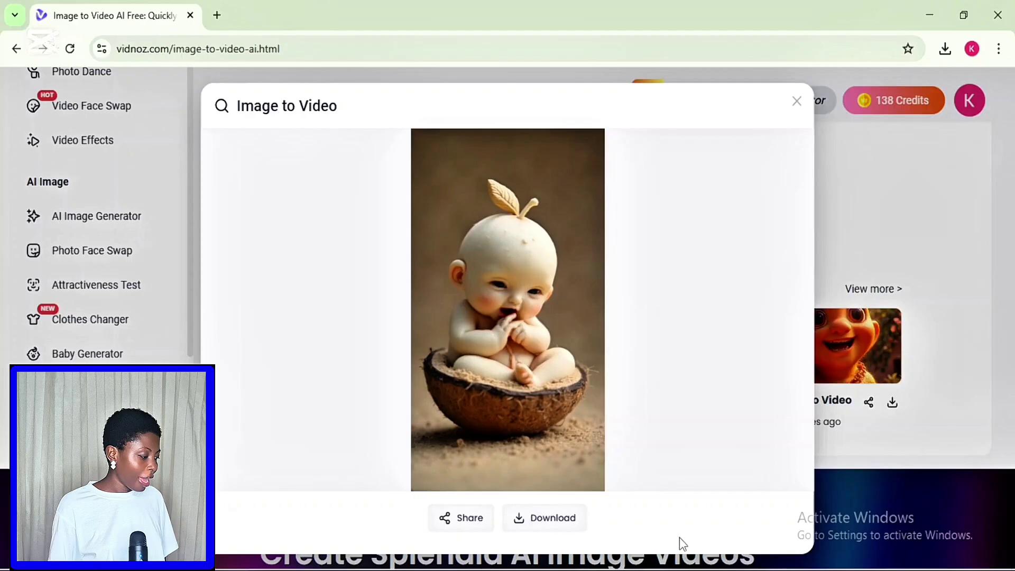
{"action": "mouse_move", "coordinate": [525, 378]}
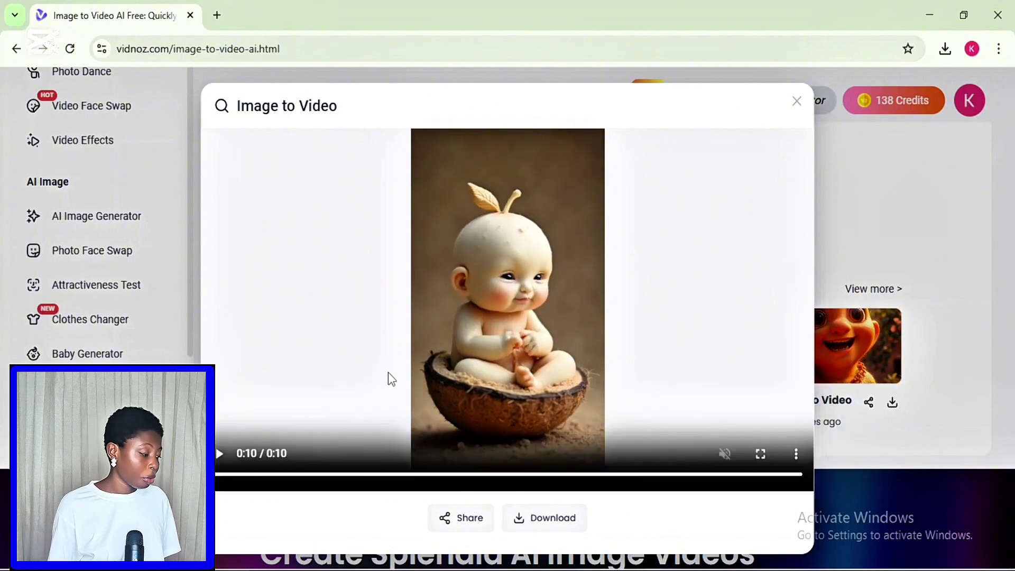
{"action": "left_click", "coordinate": [221, 454]}
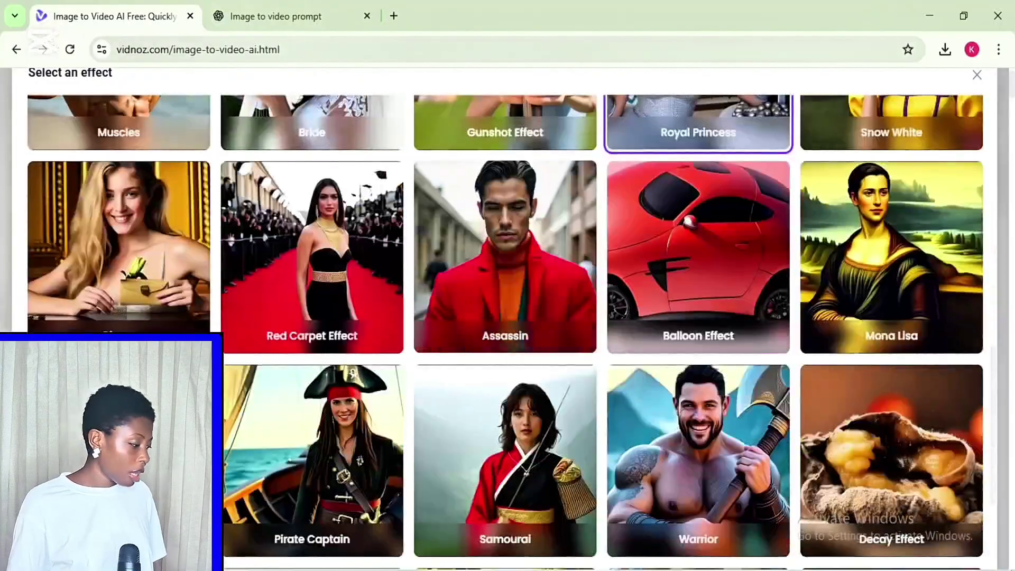
Load the glass-apple picture into the Cakeify AI effect.
{"action": "scroll", "coordinate": [531, 390], "scroll_direction": "up", "scroll_amount": 5}
{"action": "scroll", "coordinate": [603, 328], "scroll_direction": "up", "scroll_amount": 5}
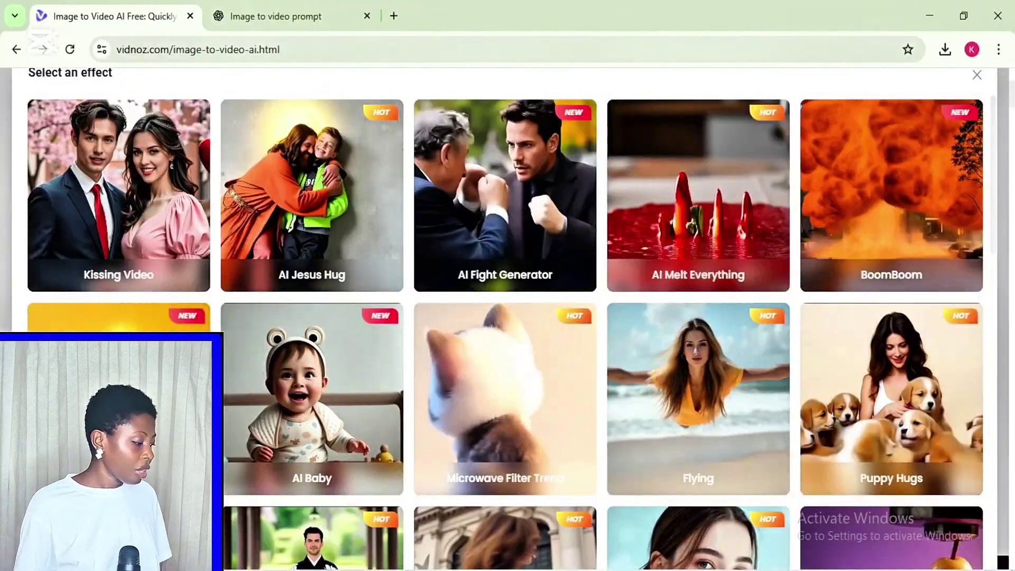
{"action": "scroll", "coordinate": [507, 331], "scroll_direction": "down", "scroll_amount": 5}
{"action": "scroll", "coordinate": [507, 332], "scroll_direction": "up", "scroll_amount": 5}
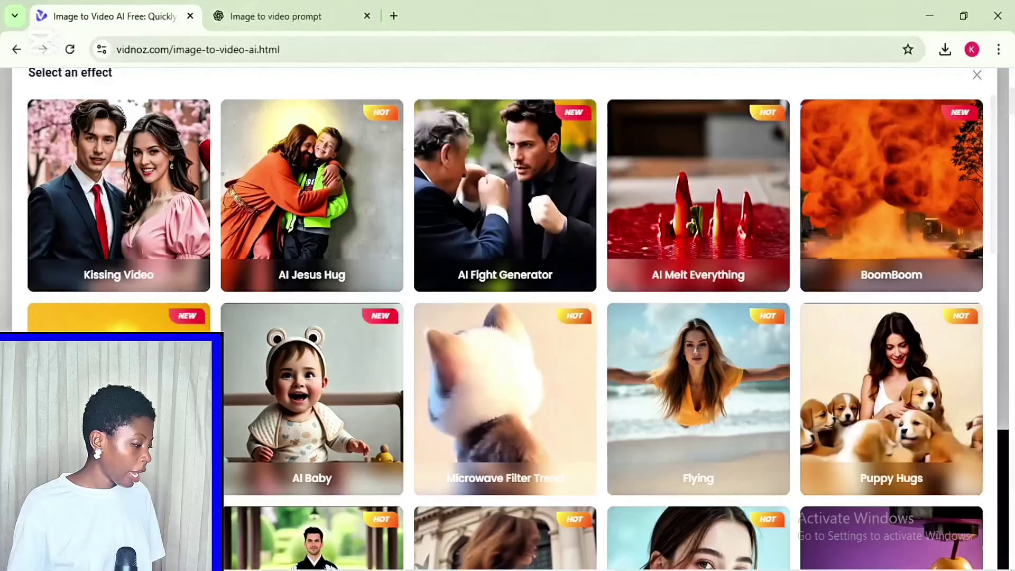
{"action": "scroll", "coordinate": [507, 331], "scroll_direction": "down", "scroll_amount": 5}
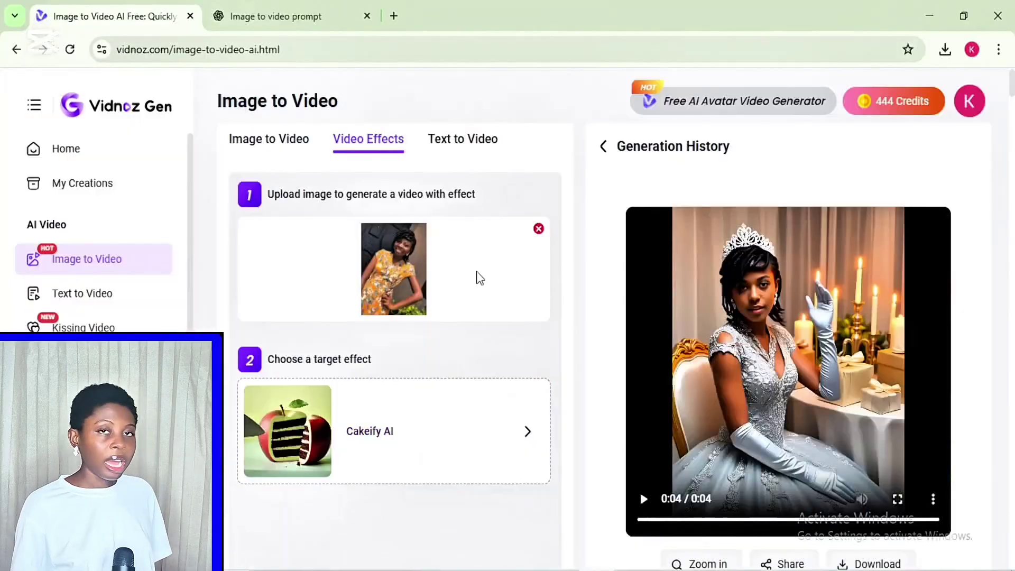
{"action": "left_click", "coordinate": [537, 226]}
{"action": "left_click", "coordinate": [414, 253]}
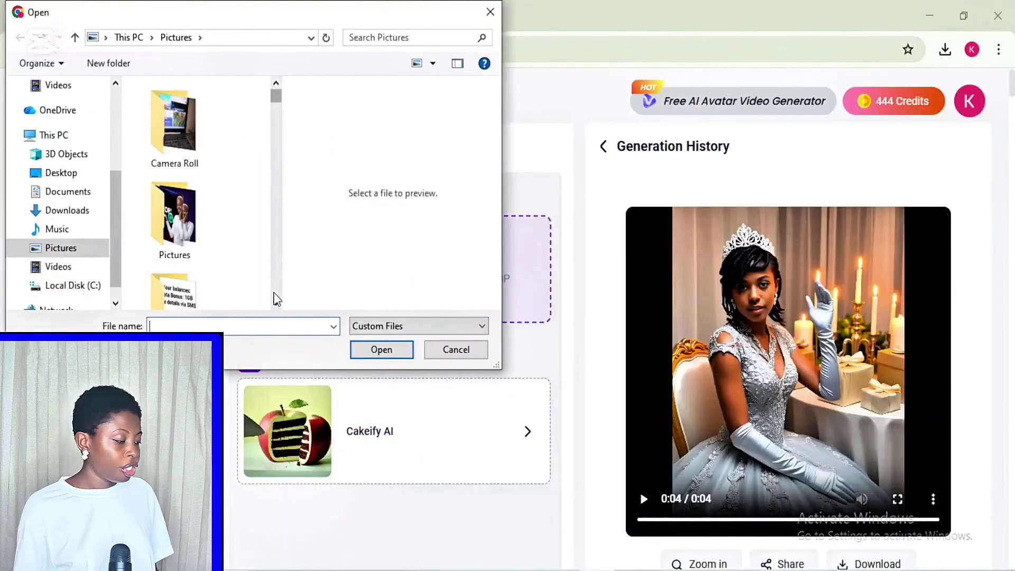
{"action": "left_click", "coordinate": [276, 303]}
{"action": "left_click", "coordinate": [276, 303]}
{"action": "double_click", "coordinate": [173, 249]}
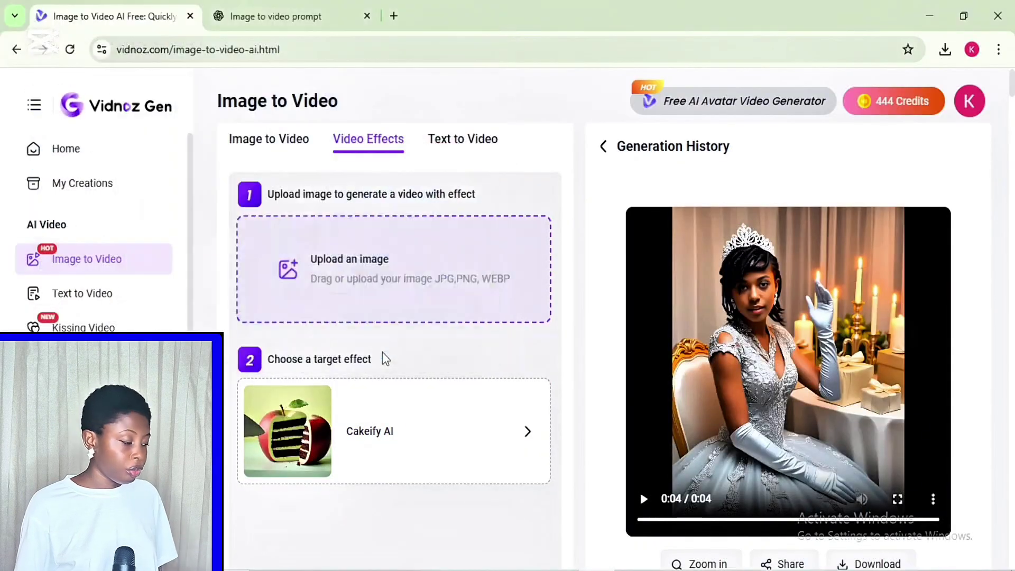
Generate the Cakeify AI apple video and play the result.
{"action": "scroll", "coordinate": [393, 375], "scroll_direction": "down", "scroll_amount": 3}
{"action": "left_click", "coordinate": [445, 537]}
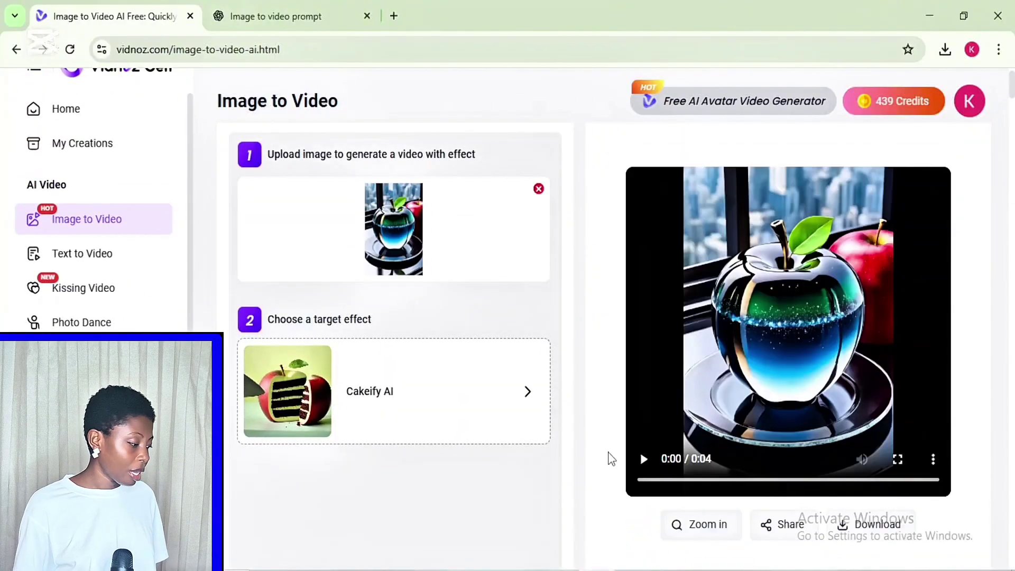
{"action": "left_click", "coordinate": [643, 459]}
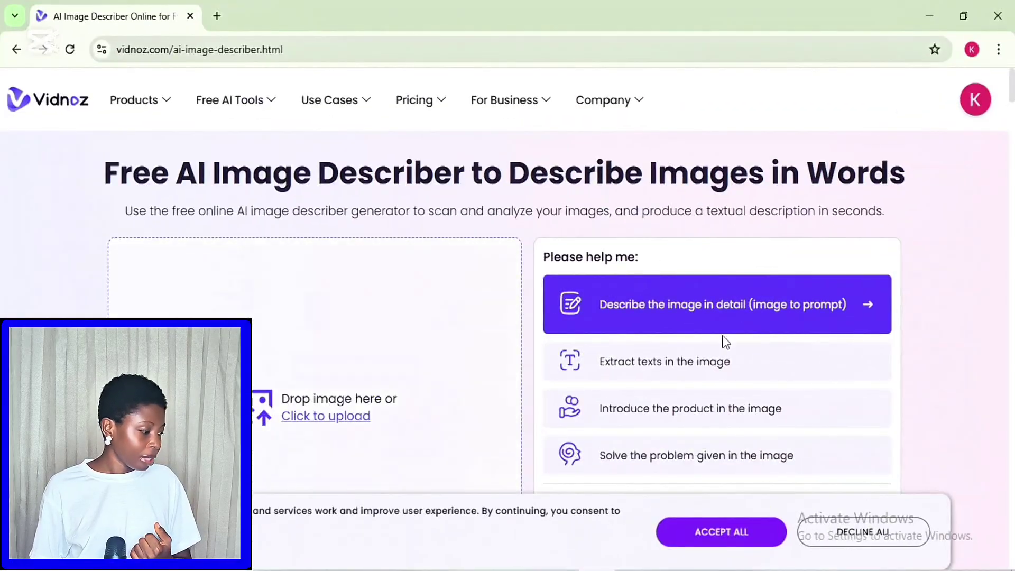
Upload the tiny-man-in-mouth image to the Image Describer and copy its detailed description.
{"action": "left_click", "coordinate": [343, 418]}
{"action": "left_click", "coordinate": [276, 303]}
{"action": "left_click", "coordinate": [276, 303]}
{"action": "left_click", "coordinate": [276, 83]}
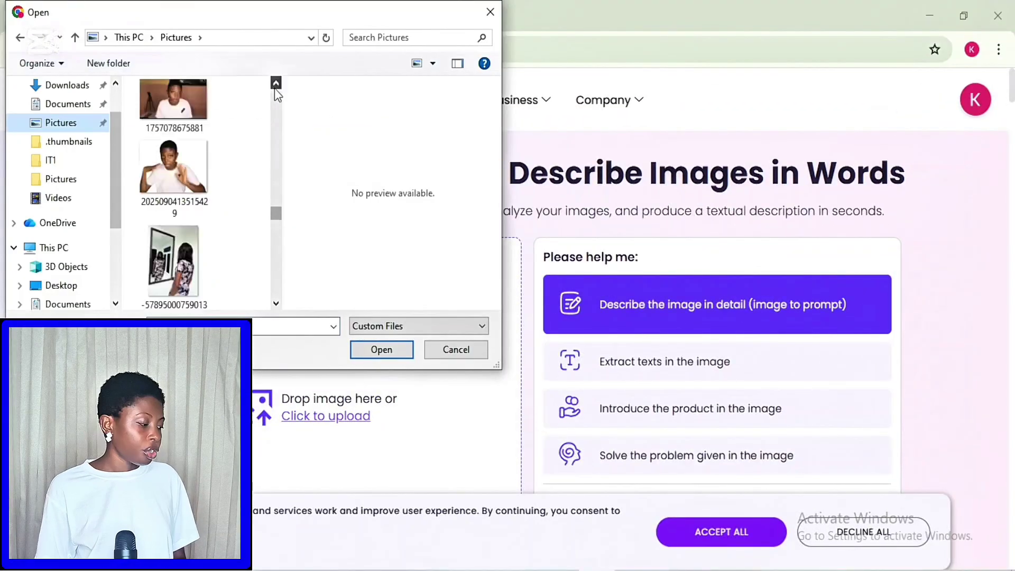
{"action": "scroll", "coordinate": [276, 95], "scroll_direction": "up", "scroll_amount": 3}
{"action": "left_click", "coordinate": [174, 114]}
{"action": "left_click", "coordinate": [389, 351]}
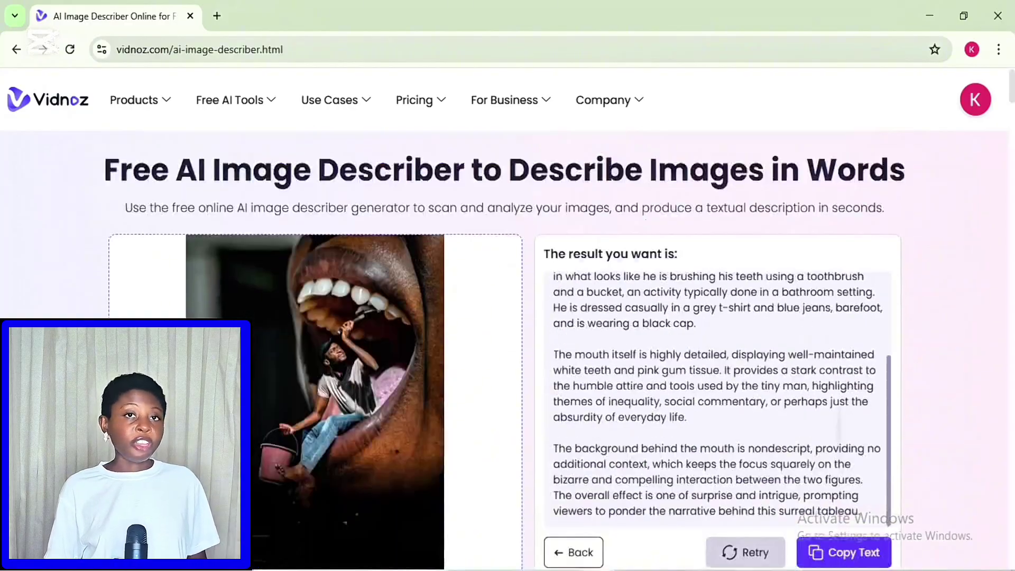
{"action": "scroll", "coordinate": [717, 370], "scroll_direction": "down", "scroll_amount": 5}
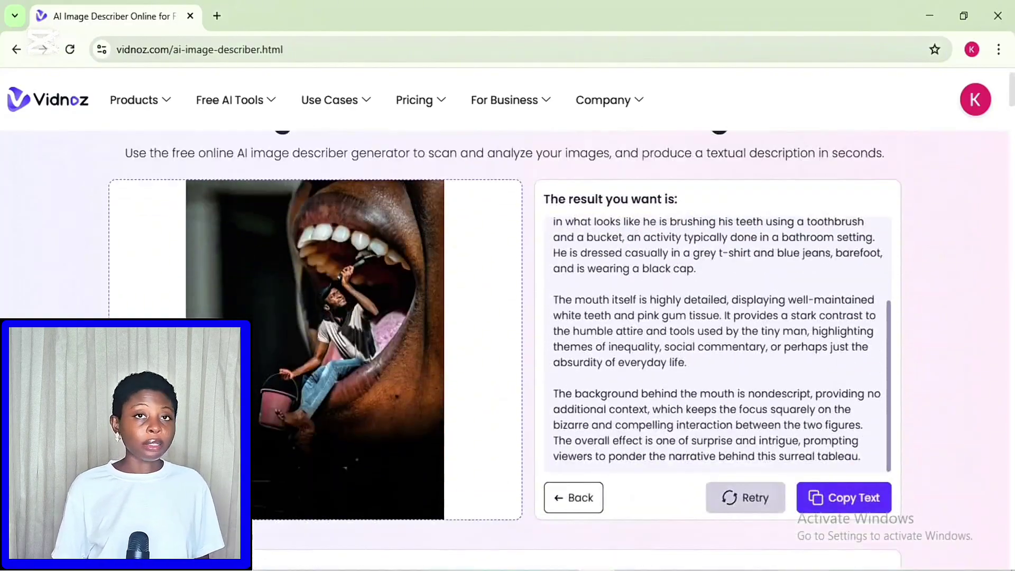
{"action": "left_click", "coordinate": [858, 505]}
Go to the AI Image Generator and switch the model to Google Nano Banana.
{"action": "mouse_move", "coordinate": [258, 115]}
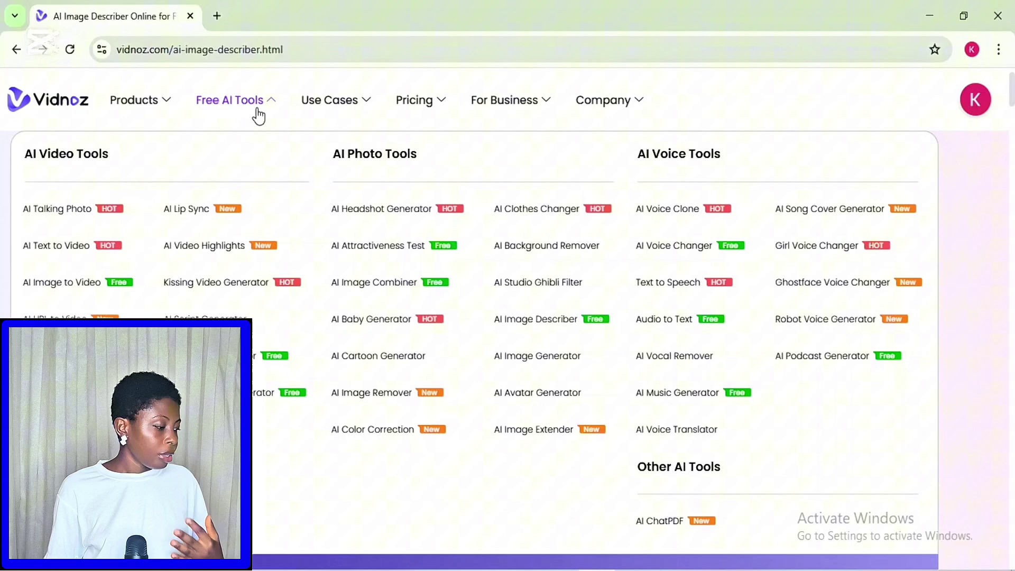
{"action": "left_click", "coordinate": [539, 357]}
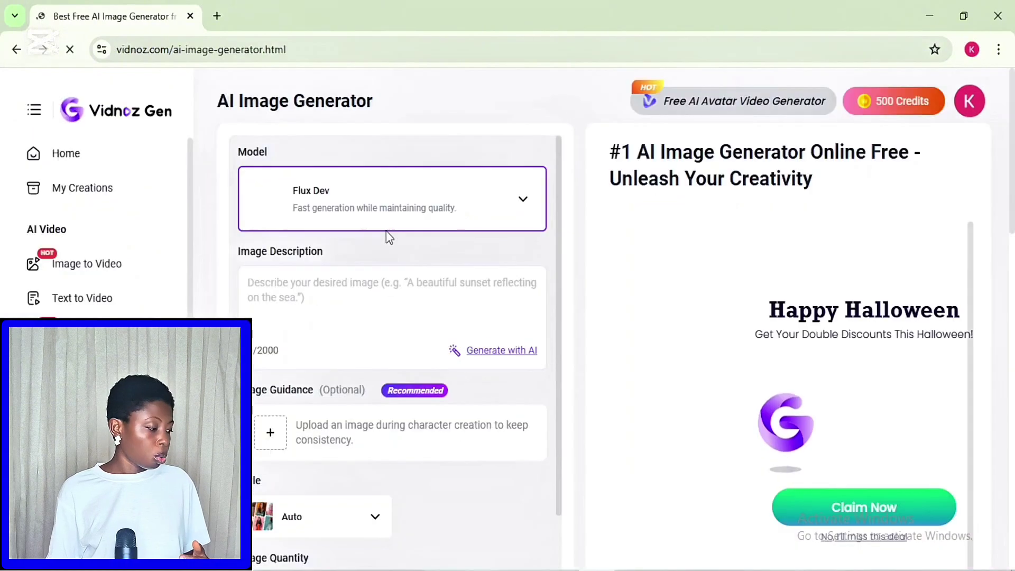
{"action": "left_click", "coordinate": [526, 205]}
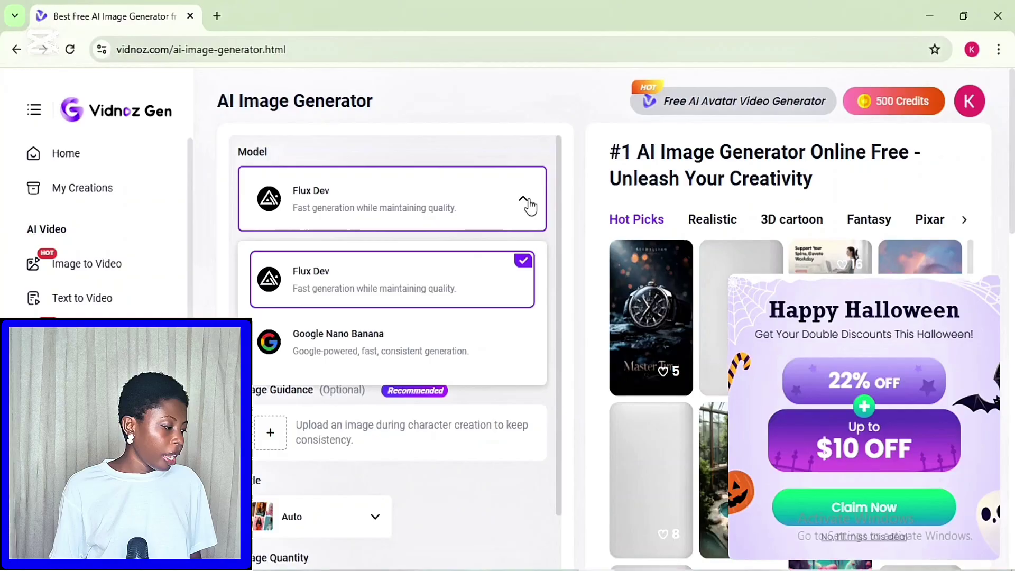
{"action": "left_click", "coordinate": [526, 205]}
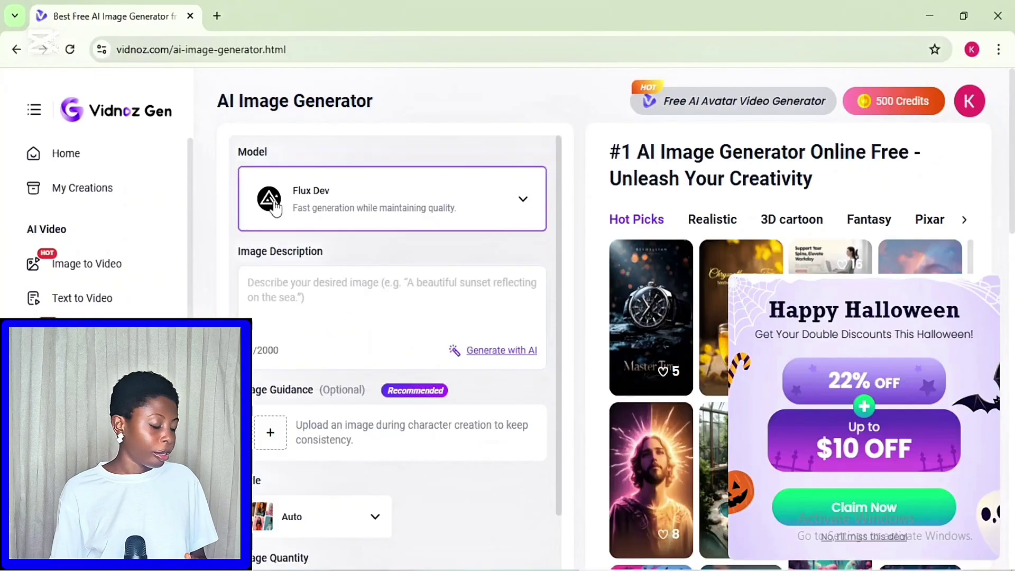
{"action": "left_click", "coordinate": [523, 205]}
{"action": "left_click", "coordinate": [400, 343]}
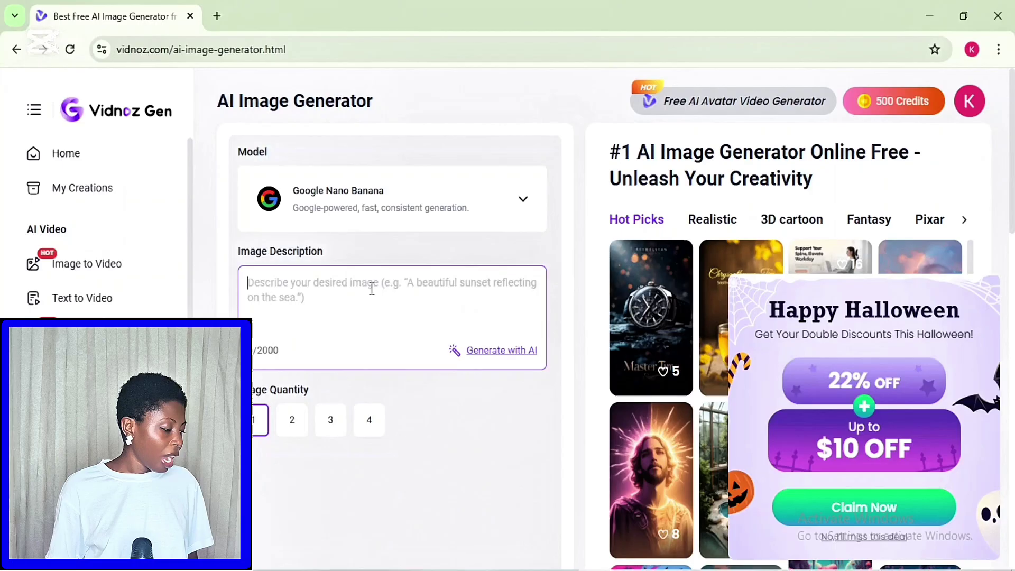
Paste the copied description as the prompt and generate two images.
{"action": "key", "text": "ctrl+v"}
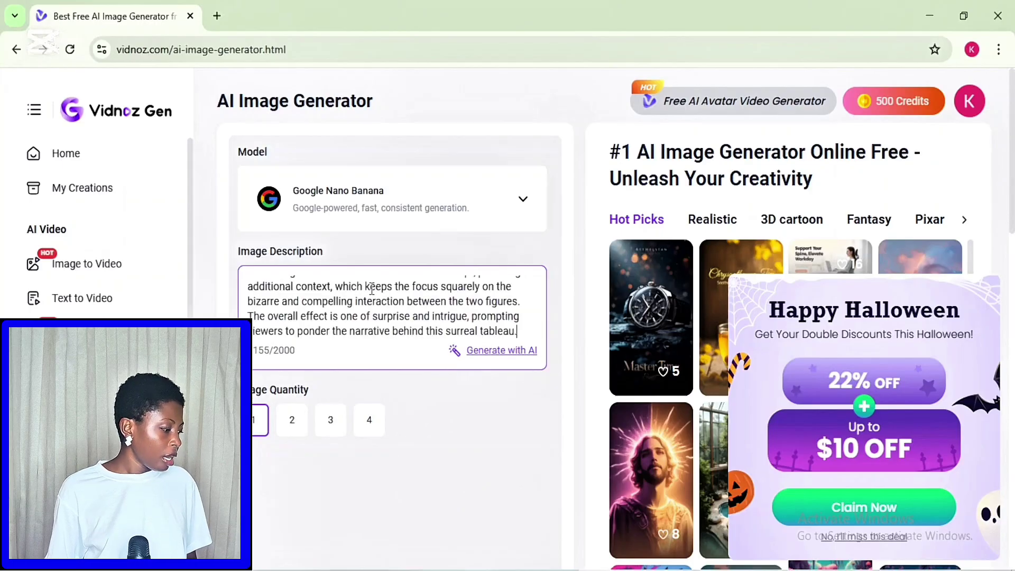
{"action": "scroll", "coordinate": [372, 288], "scroll_direction": "up", "scroll_amount": 10}
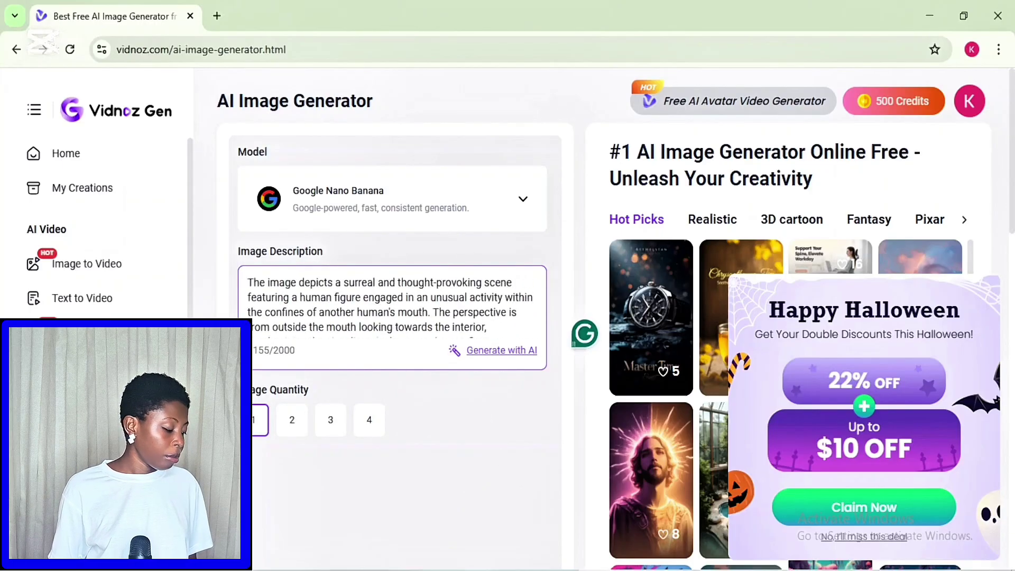
{"action": "scroll", "coordinate": [297, 257], "scroll_direction": "down", "scroll_amount": 3}
{"action": "left_click", "coordinate": [297, 255]}
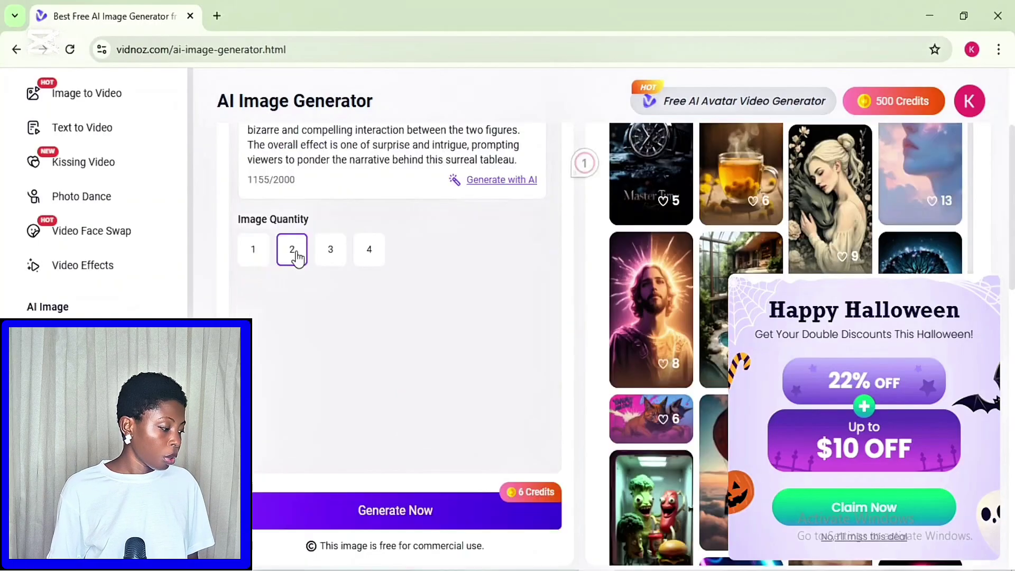
{"action": "left_click", "coordinate": [369, 521]}
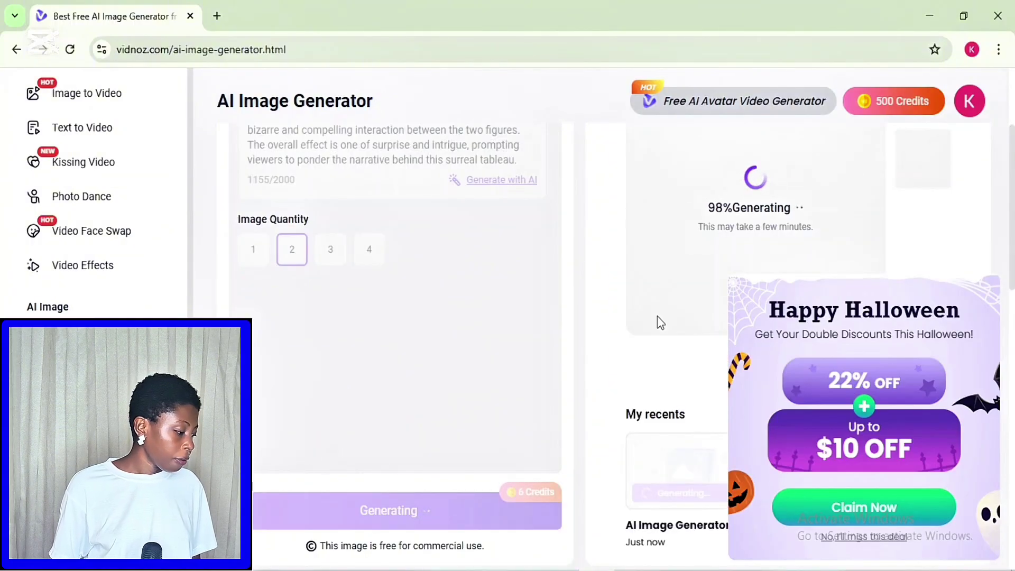
Dismiss the Halloween popup, preview the second image, and download both as AI_Image_Generator.zip.
{"action": "left_click", "coordinate": [656, 317]}
{"action": "scroll", "coordinate": [794, 221], "scroll_direction": "down", "scroll_amount": 3}
{"action": "scroll", "coordinate": [794, 221], "scroll_direction": "up", "scroll_amount": 4}
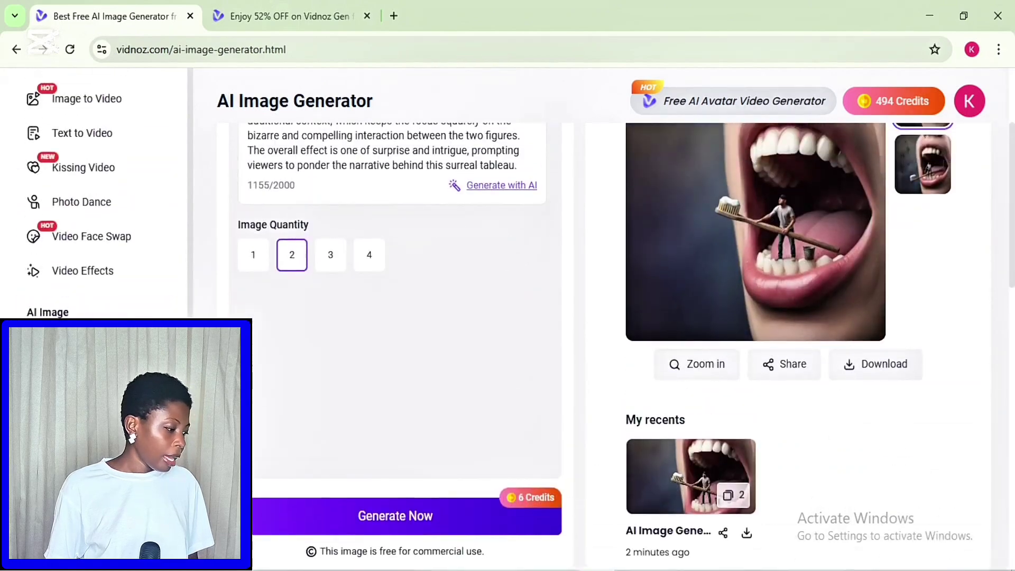
{"action": "scroll", "coordinate": [519, 320], "scroll_direction": "up", "scroll_amount": 3}
{"action": "scroll", "coordinate": [520, 320], "scroll_direction": "down", "scroll_amount": 1}
{"action": "left_click", "coordinate": [929, 234]}
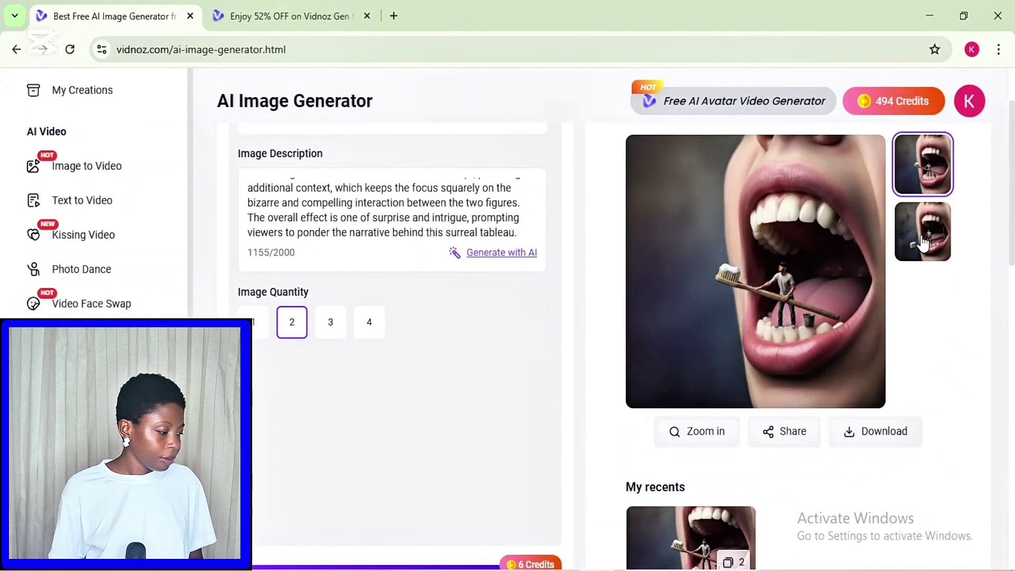
{"action": "left_click", "coordinate": [878, 437]}
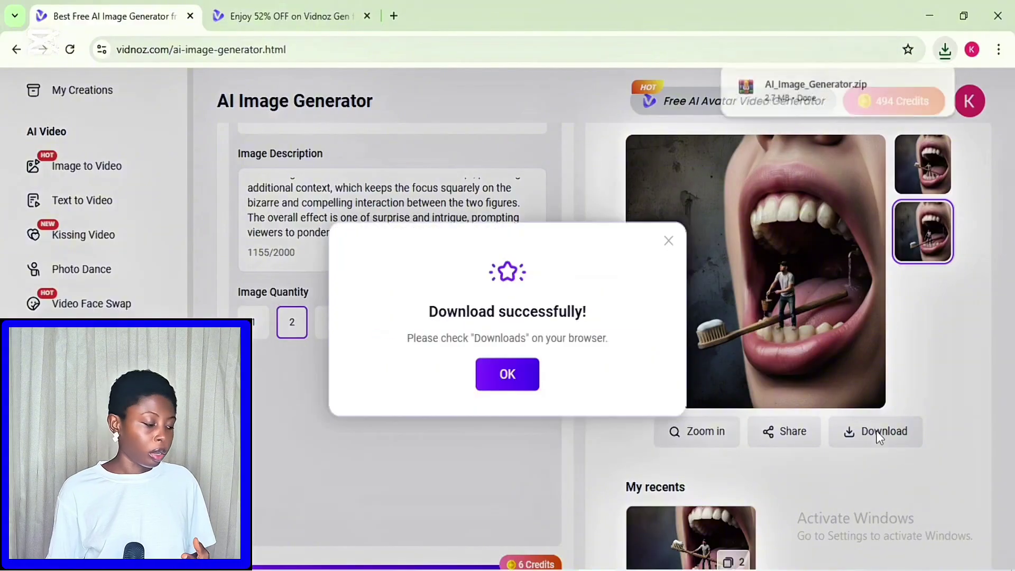
{"action": "left_click", "coordinate": [517, 365]}
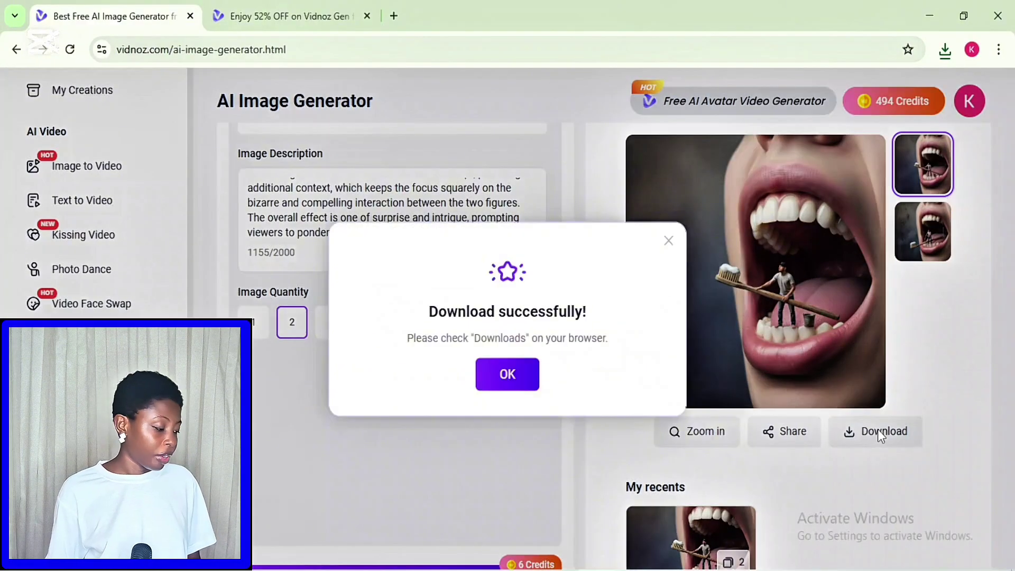
{"action": "left_click", "coordinate": [668, 241]}
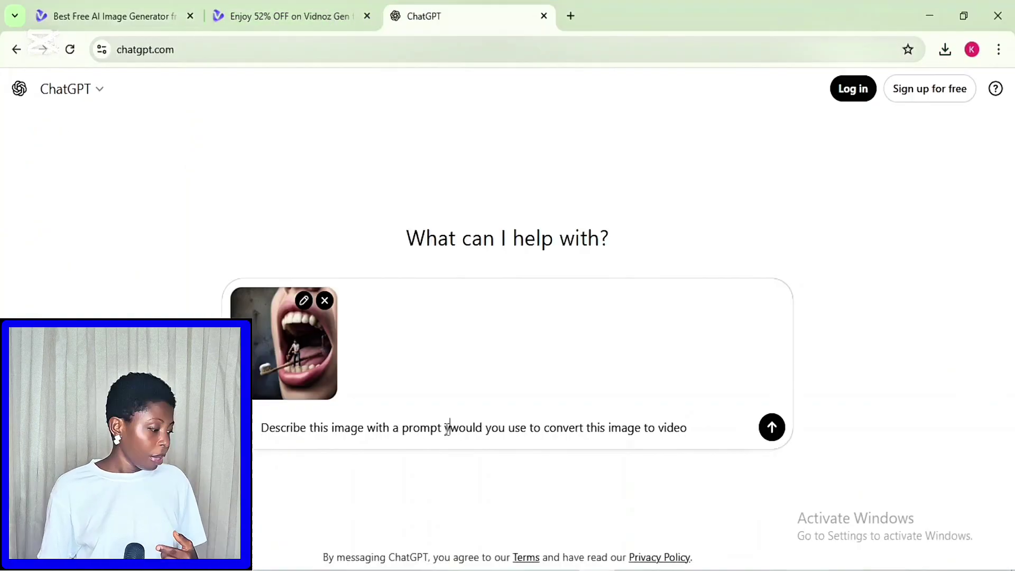
Finish the ChatGPT request with 'image to video generator' and send it with the attached image.
{"action": "triple_click", "coordinate": [527, 427]}
{"action": "left_click", "coordinate": [690, 427]}
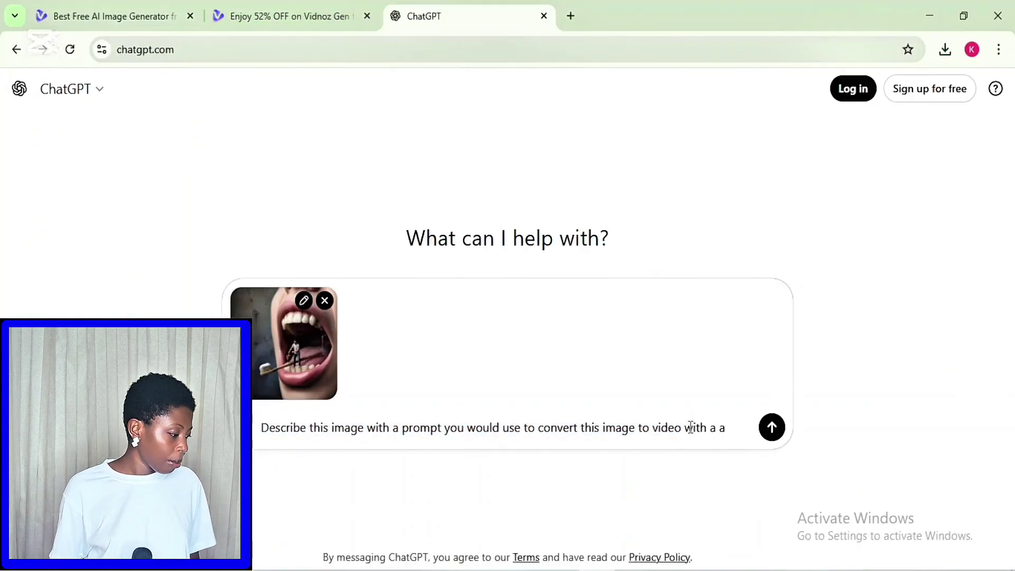
{"action": "type", "text": "i image to video generator"}
{"action": "key", "text": "ctrl+a"}
{"action": "key", "text": "Return"}
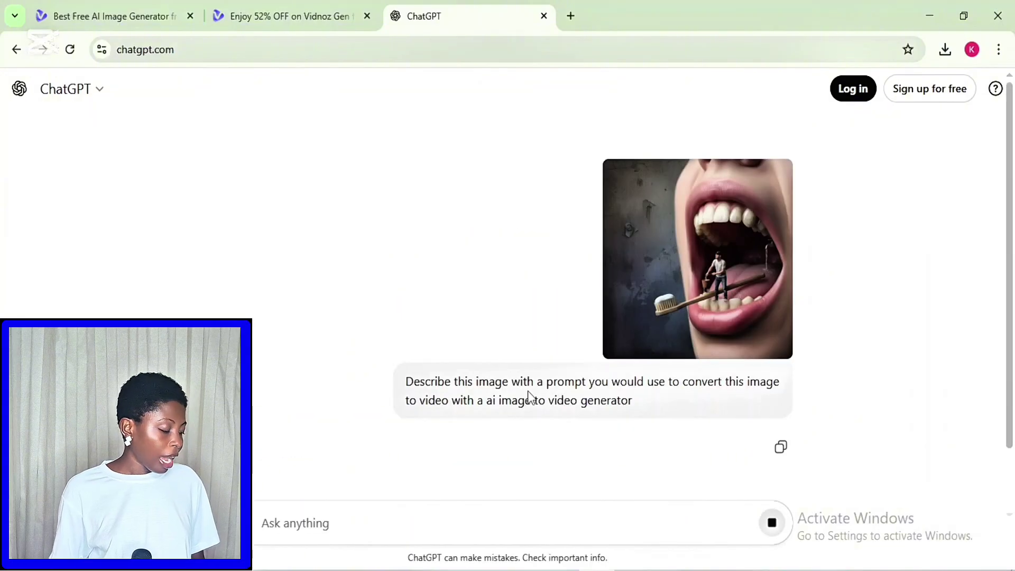
Select and copy the surreal animation prompt ChatGPT returned.
{"action": "scroll", "coordinate": [294, 337], "scroll_direction": "down", "scroll_amount": 8}
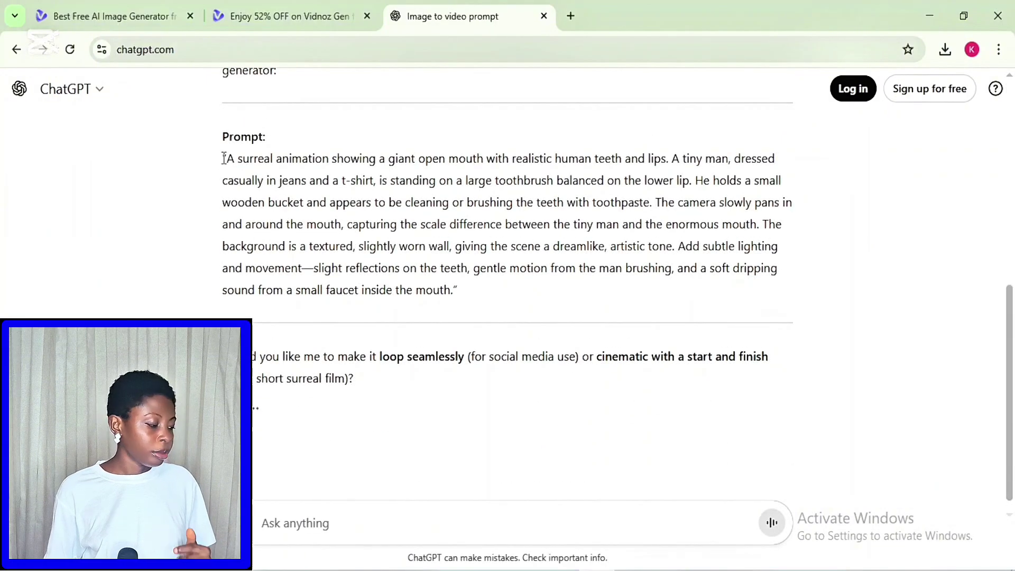
{"action": "left_click_drag", "start_coordinate": [224, 158], "coordinate": [478, 289]}
{"action": "key", "text": "ctrl+1"}
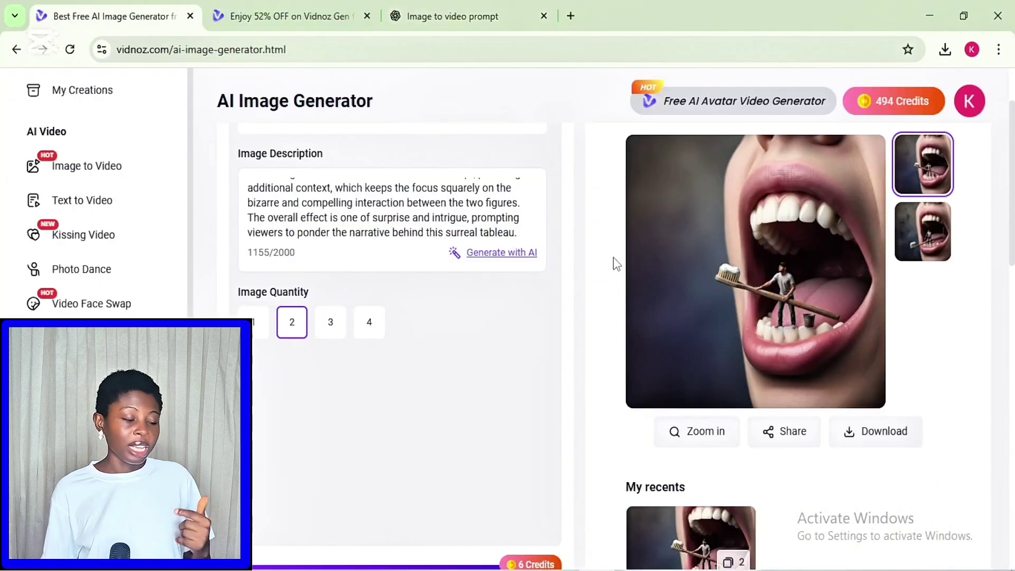
Open Image to Video and upload the AI_Image_Generator_1 toothbrush image.
{"action": "left_click", "coordinate": [81, 178]}
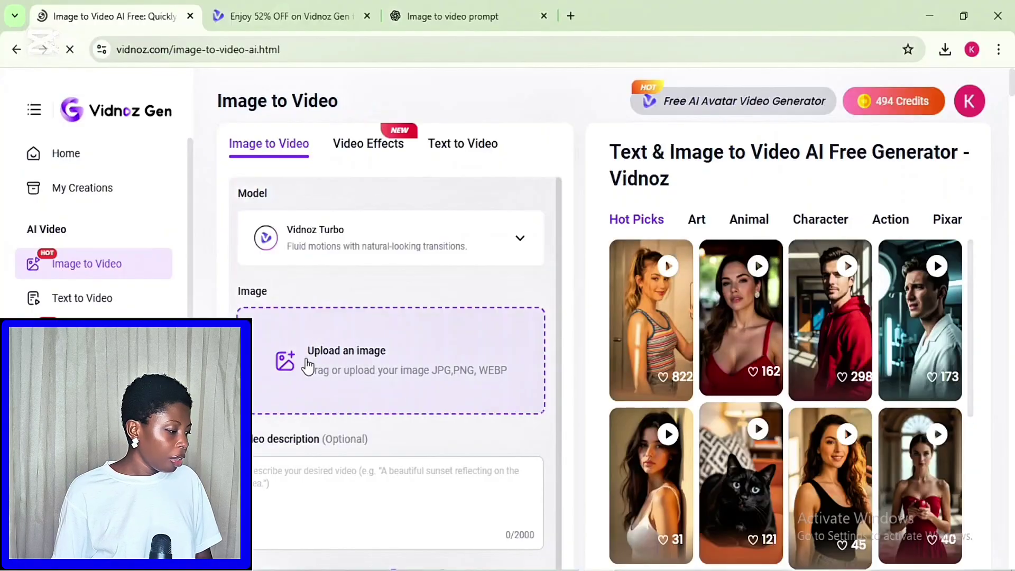
{"action": "left_click", "coordinate": [307, 364]}
{"action": "left_click", "coordinate": [195, 132]}
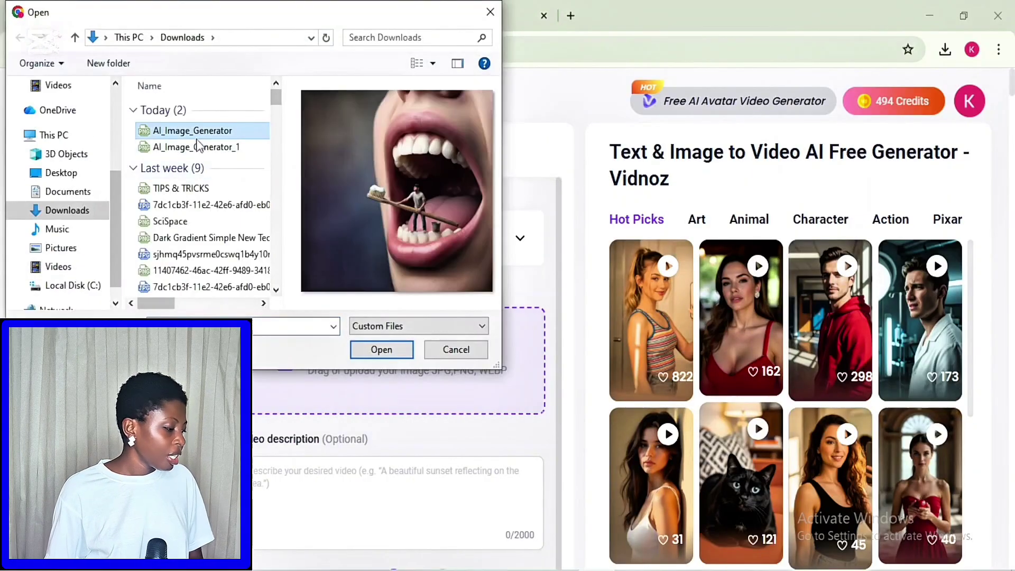
{"action": "left_click", "coordinate": [198, 147]}
{"action": "left_click", "coordinate": [376, 350]}
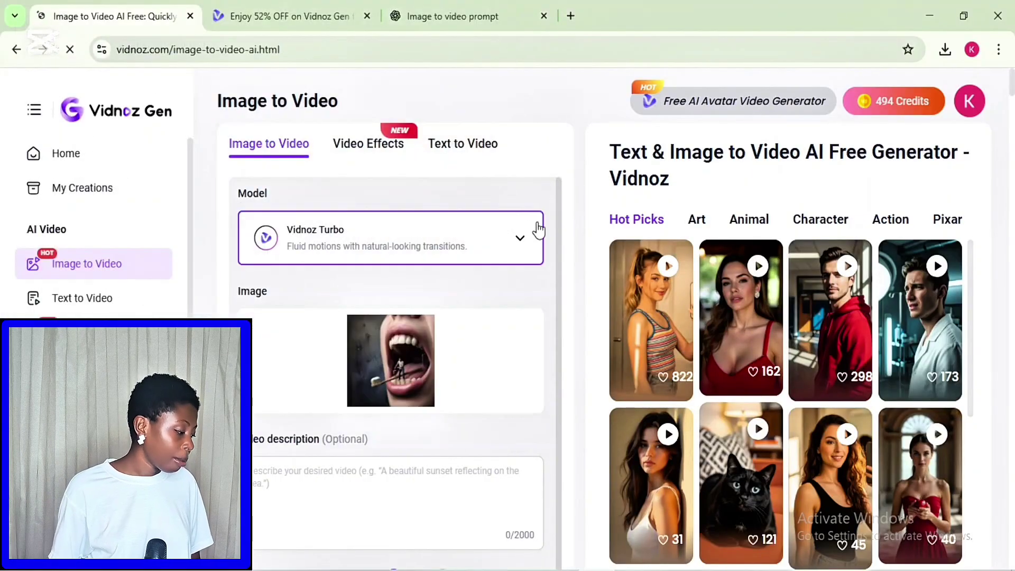
Generate a 5s Professional-mode Kling 2.1 video using the pasted ChatGPT prompt.
{"action": "left_click", "coordinate": [523, 241]}
{"action": "scroll", "coordinate": [394, 307], "scroll_direction": "down", "scroll_amount": 3}
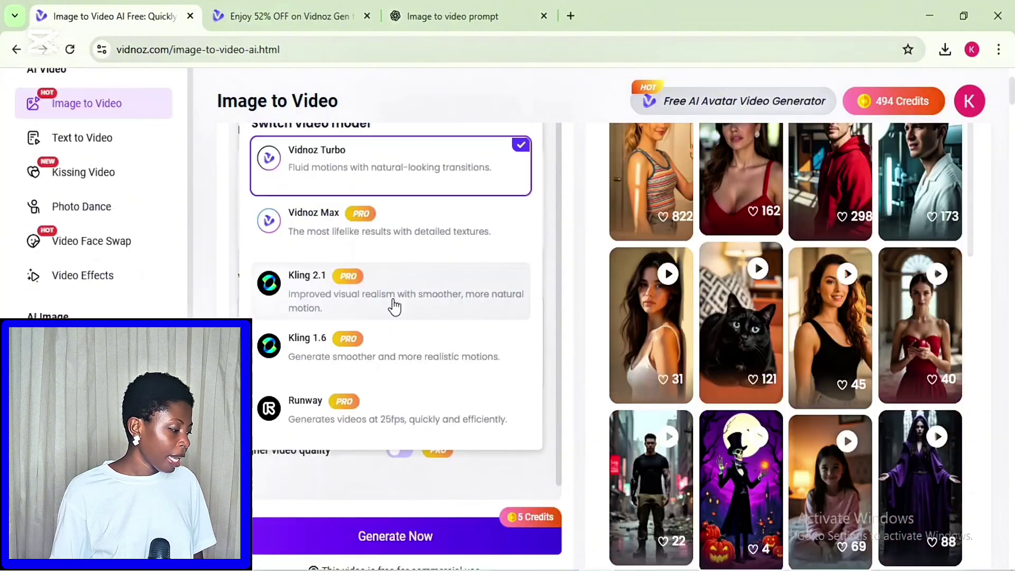
{"action": "left_click", "coordinate": [385, 304]}
{"action": "left_click", "coordinate": [408, 346]}
{"action": "key", "text": "ctrl+v"}
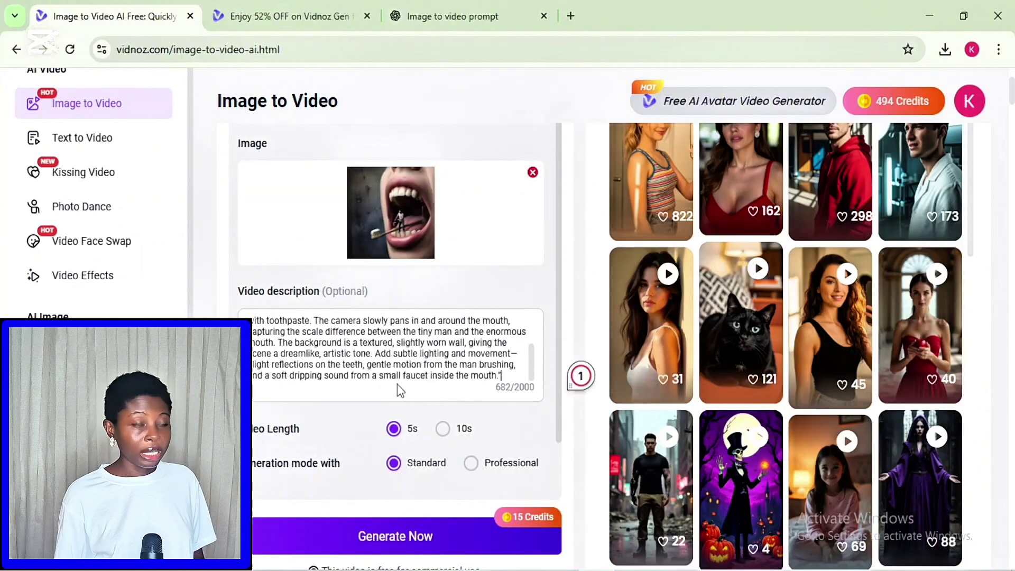
{"action": "left_click", "coordinate": [471, 463]}
{"action": "scroll", "coordinate": [471, 462], "scroll_direction": "down", "scroll_amount": 1}
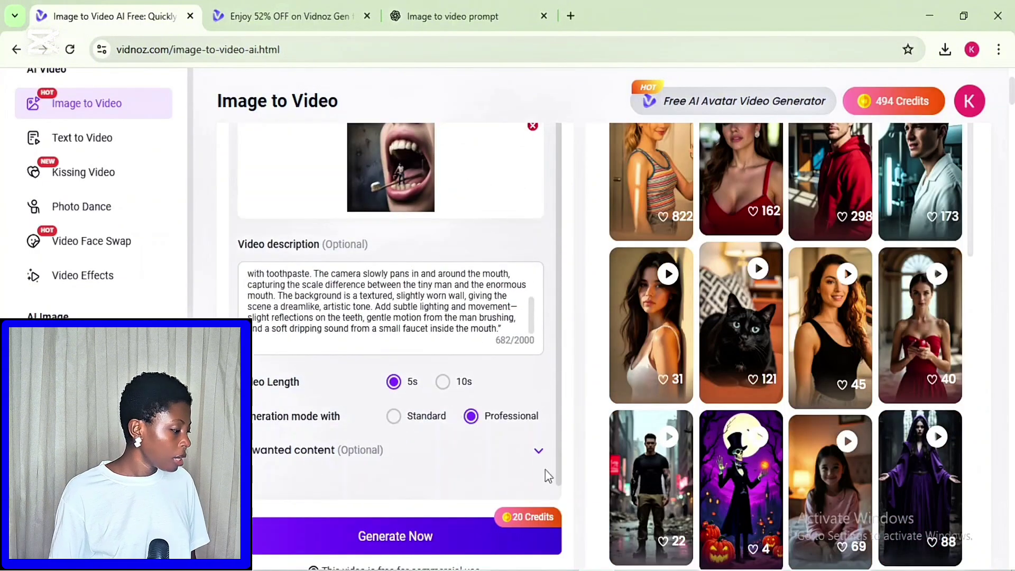
{"action": "left_click", "coordinate": [395, 552]}
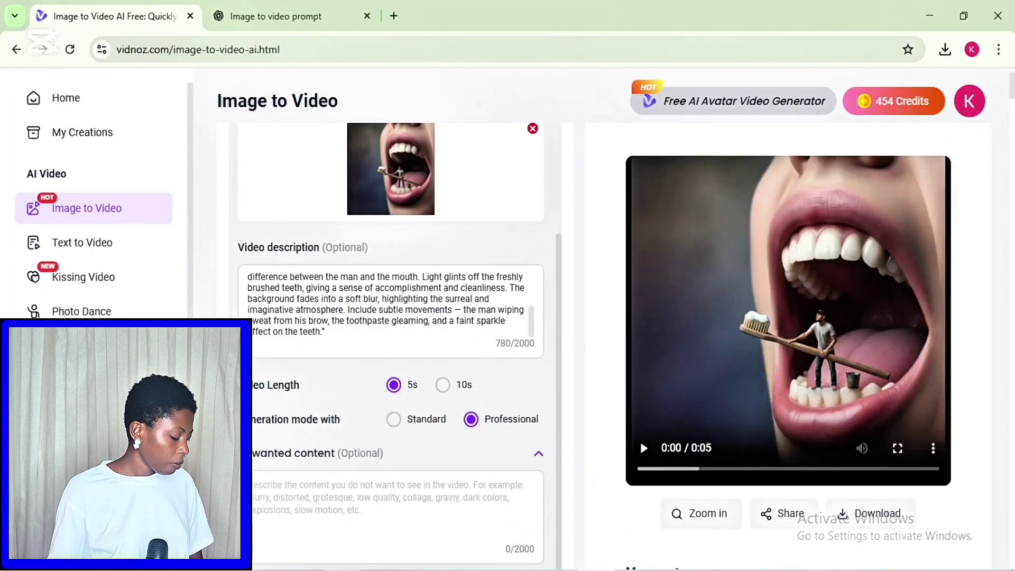
Play the teeth-brushing video three times, then download it as an MP4.
{"action": "left_click", "coordinate": [643, 449]}
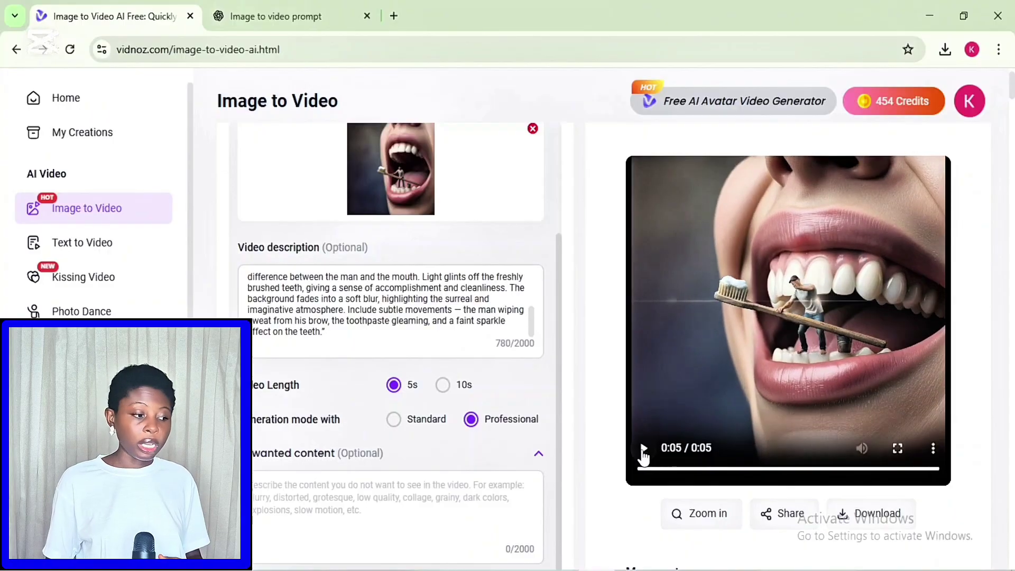
{"action": "left_click", "coordinate": [643, 449]}
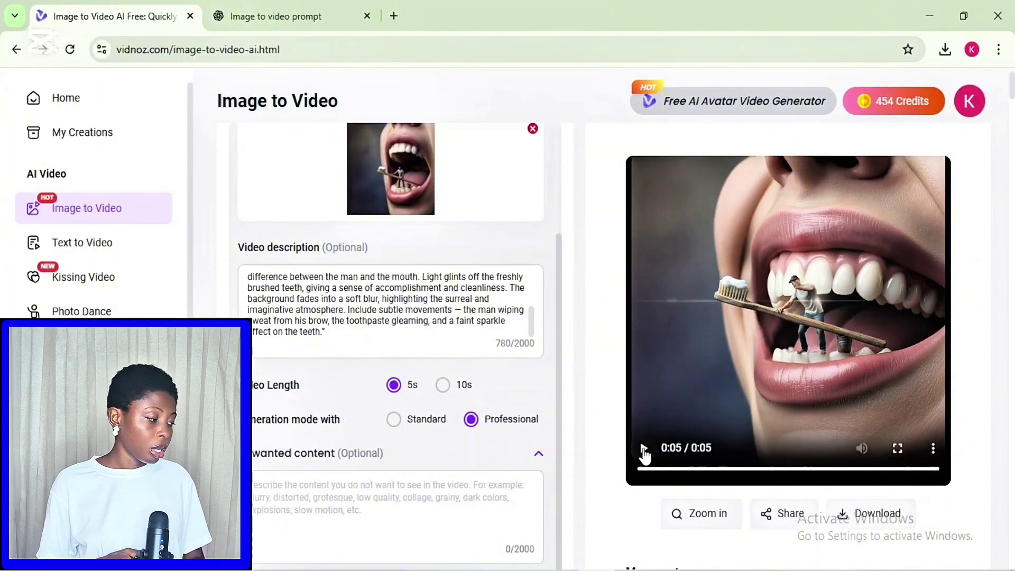
{"action": "left_click", "coordinate": [643, 449]}
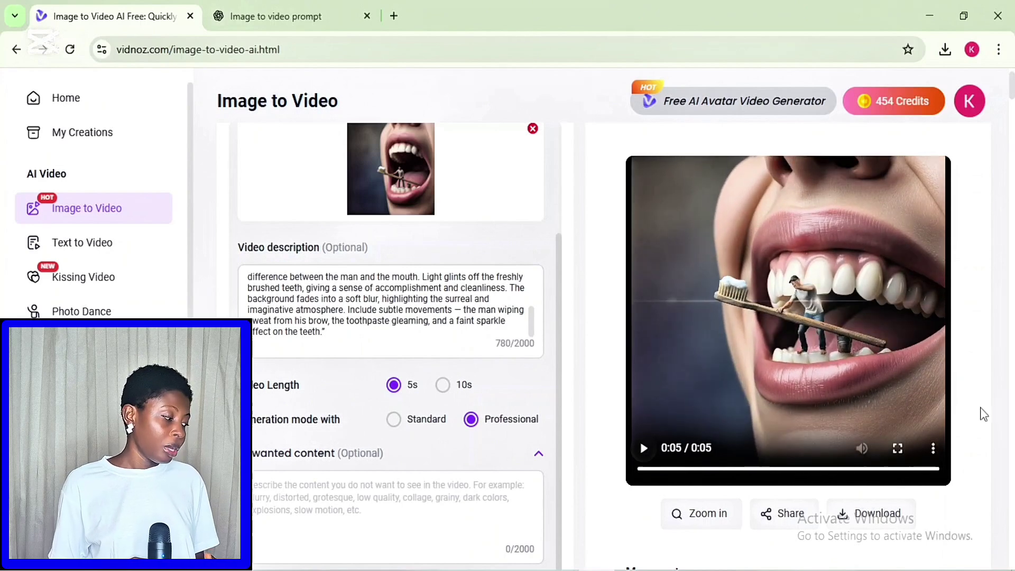
{"action": "left_click", "coordinate": [880, 520]}
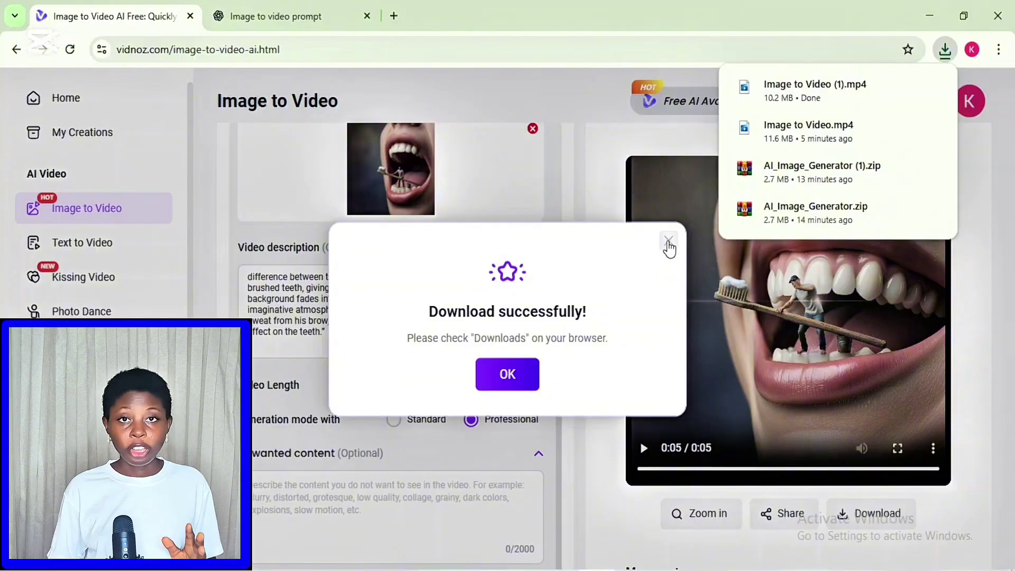
{"action": "left_click", "coordinate": [667, 242]}
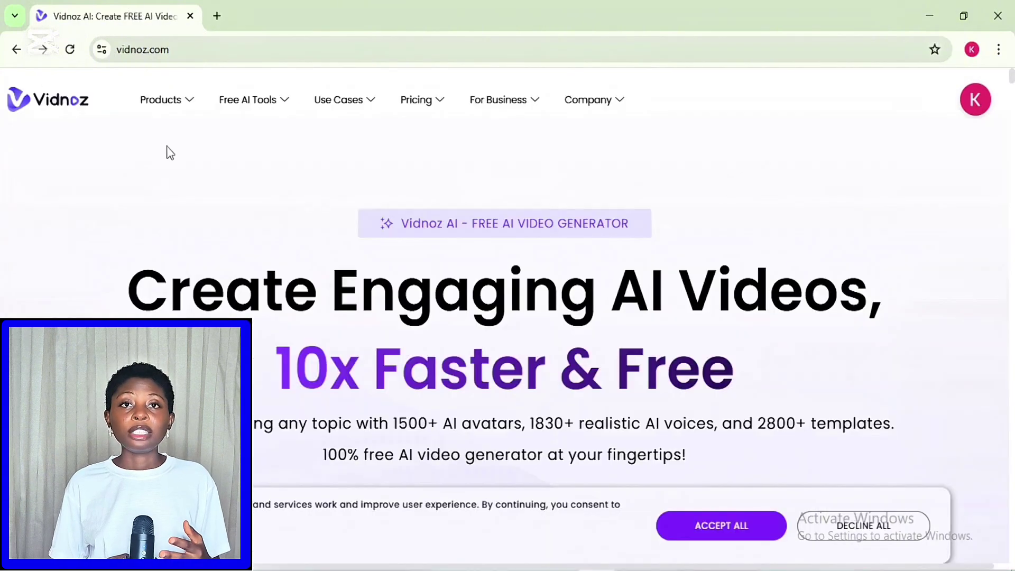
Browse the Products and Free AI Tools menus on the Vidnoz homepage.
{"action": "mouse_move", "coordinate": [174, 129]}
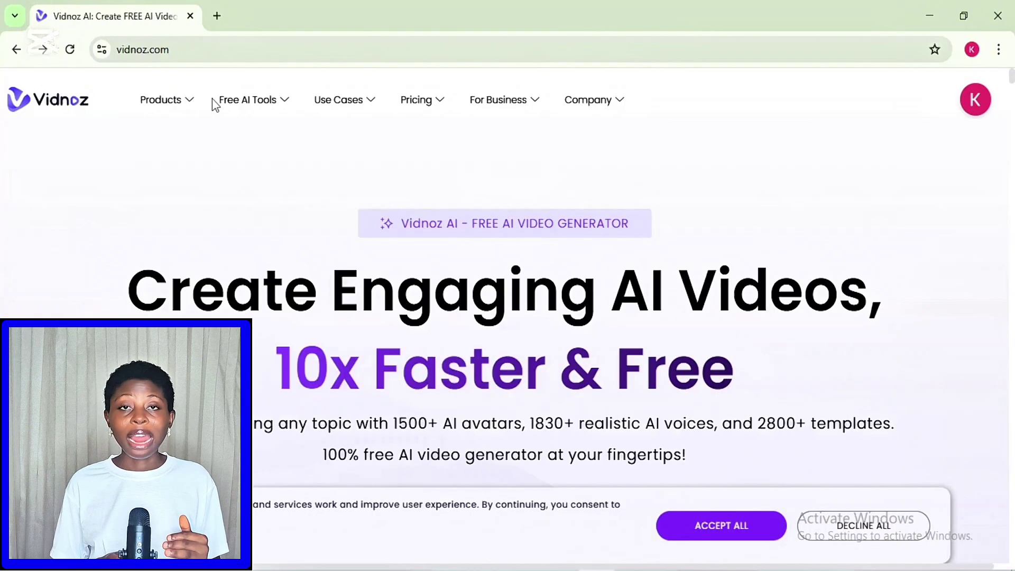
{"action": "mouse_move", "coordinate": [236, 108]}
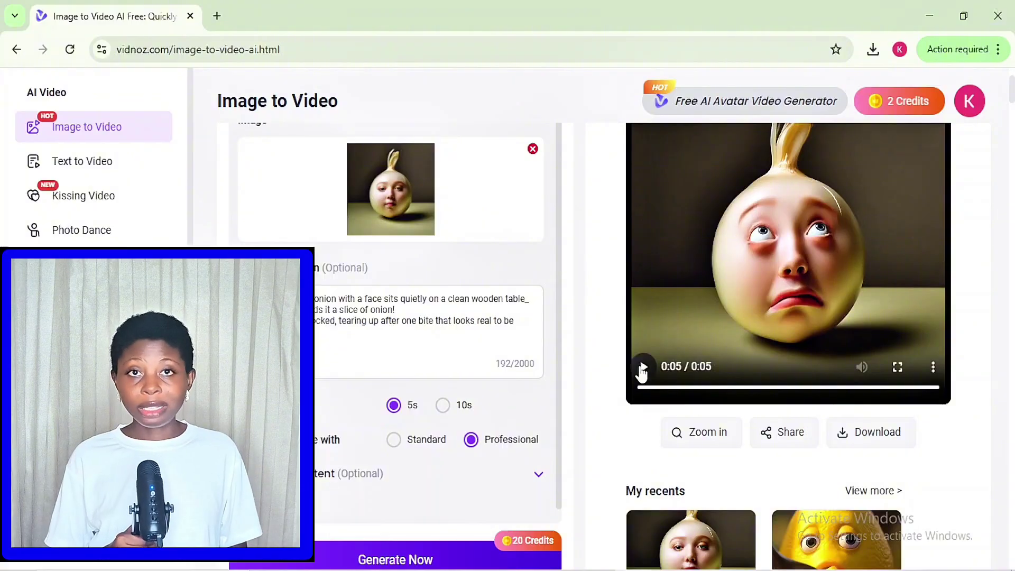
{"action": "left_click", "coordinate": [642, 369]}
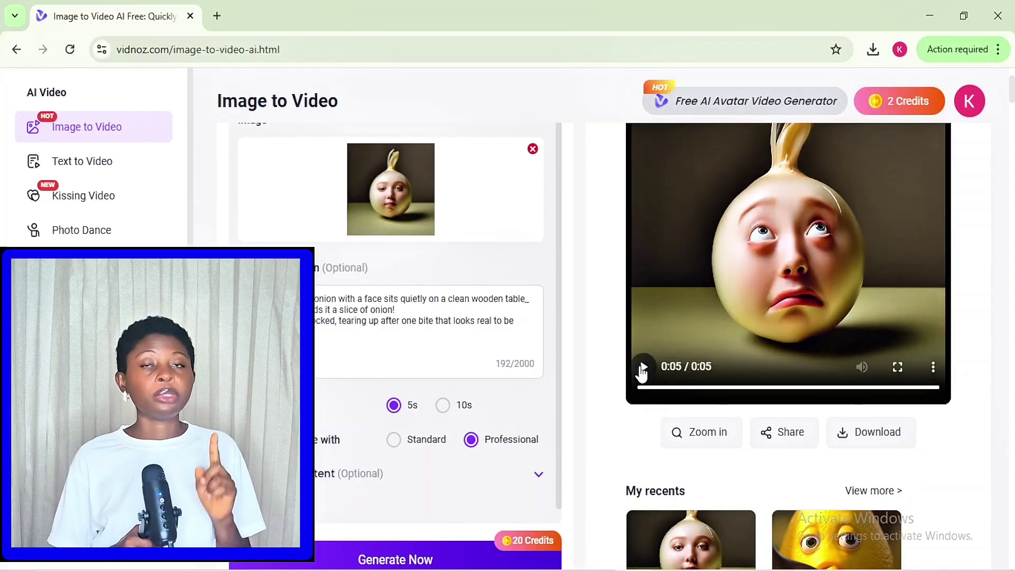
{"action": "left_click", "coordinate": [642, 369]}
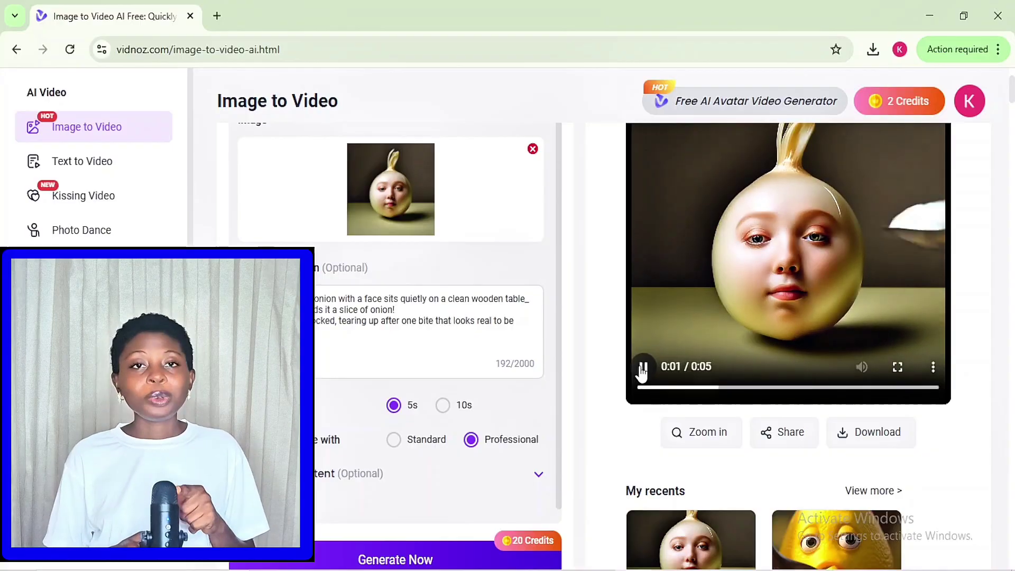